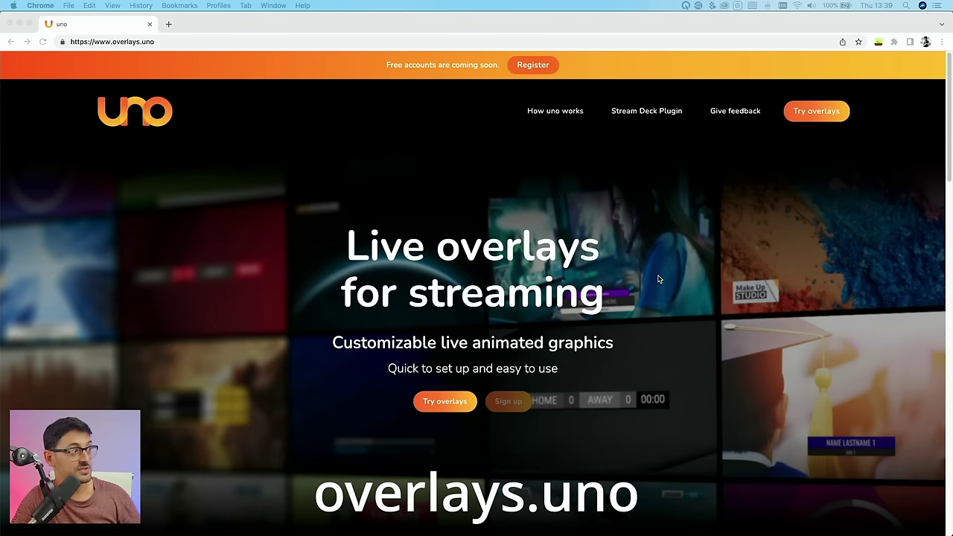
Open the uno Overlays library of available overlays from Try overlays
{"action": "scroll", "coordinate": [659, 280], "scroll_direction": "down", "scroll_amount": 5}
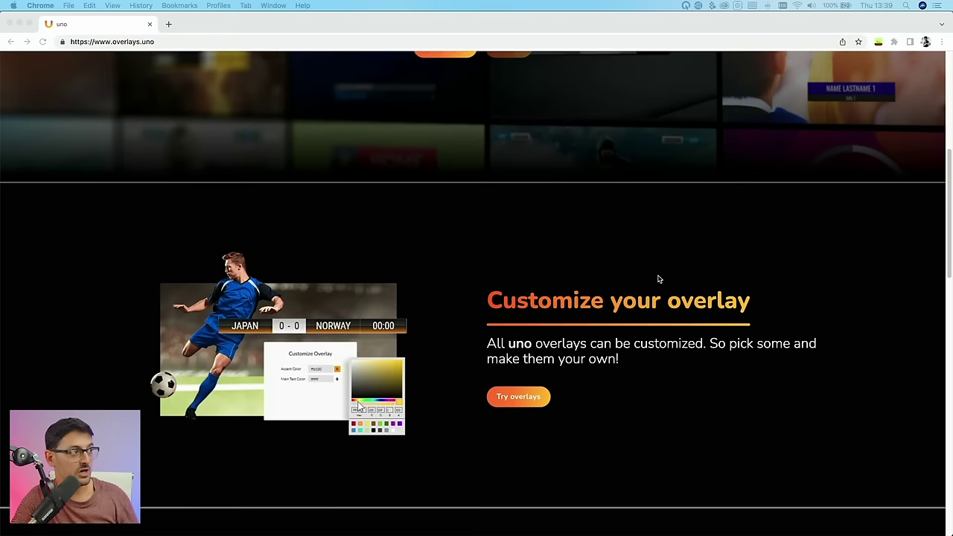
{"action": "scroll", "coordinate": [658, 279], "scroll_direction": "down", "scroll_amount": 2}
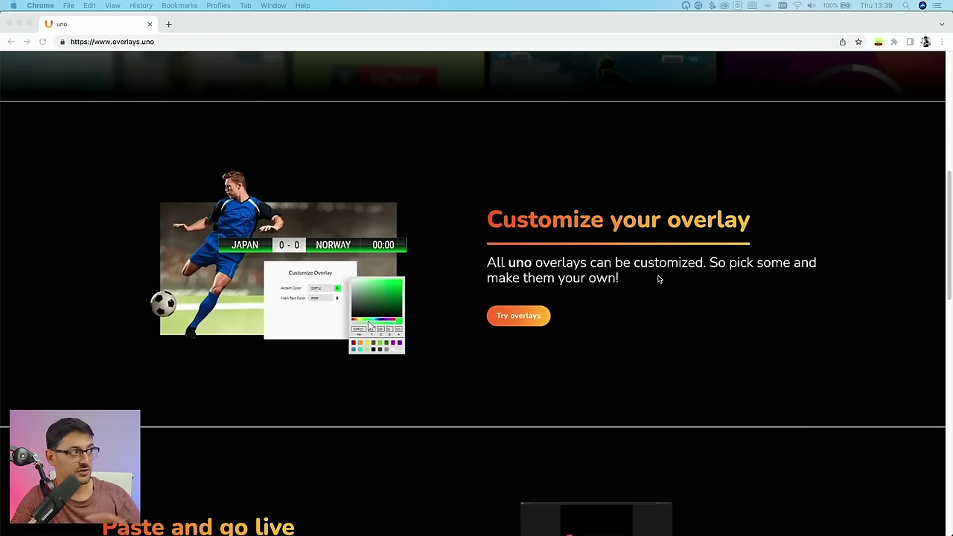
{"action": "scroll", "coordinate": [659, 279], "scroll_direction": "down", "scroll_amount": 3}
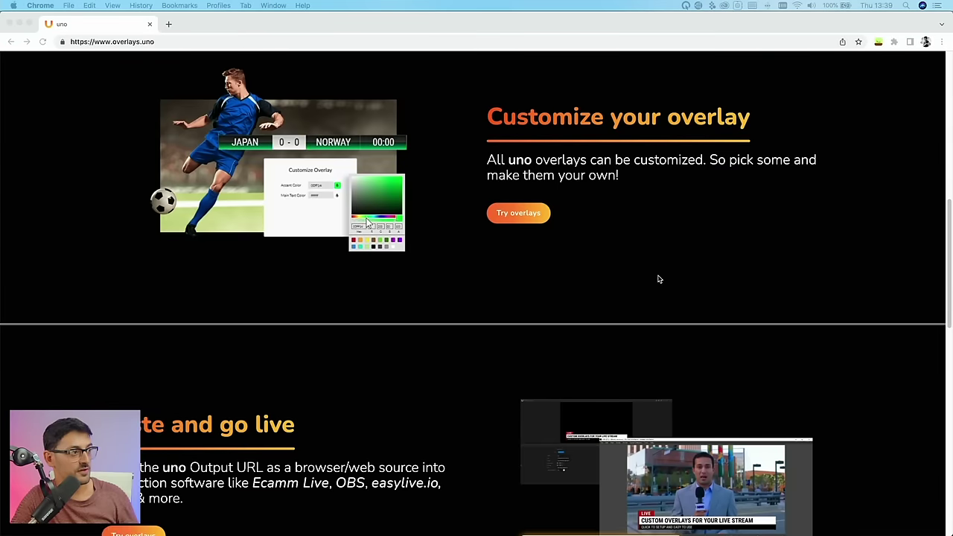
{"action": "scroll", "coordinate": [658, 279], "scroll_direction": "down", "scroll_amount": 2}
{"action": "scroll", "coordinate": [659, 279], "scroll_direction": "down", "scroll_amount": 2}
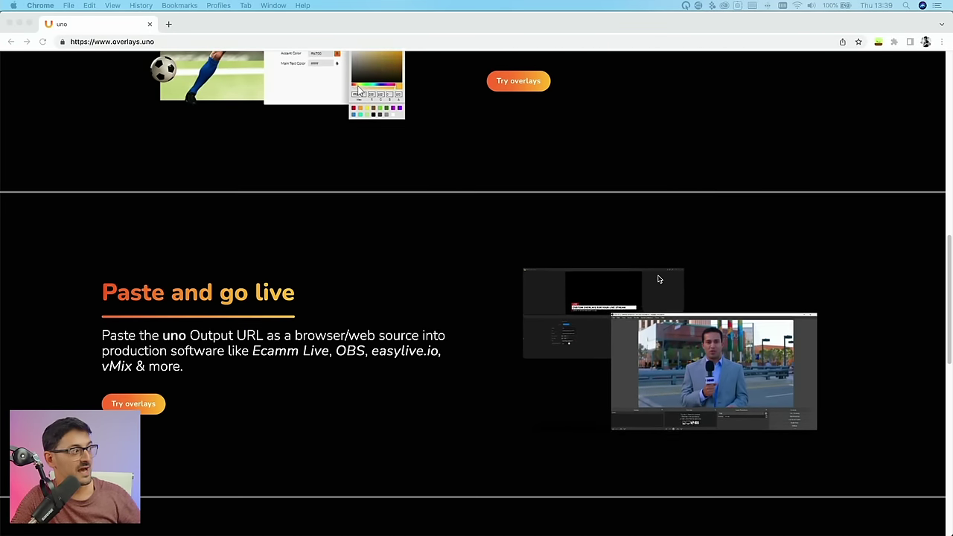
{"action": "scroll", "coordinate": [658, 280], "scroll_direction": "down", "scroll_amount": 2}
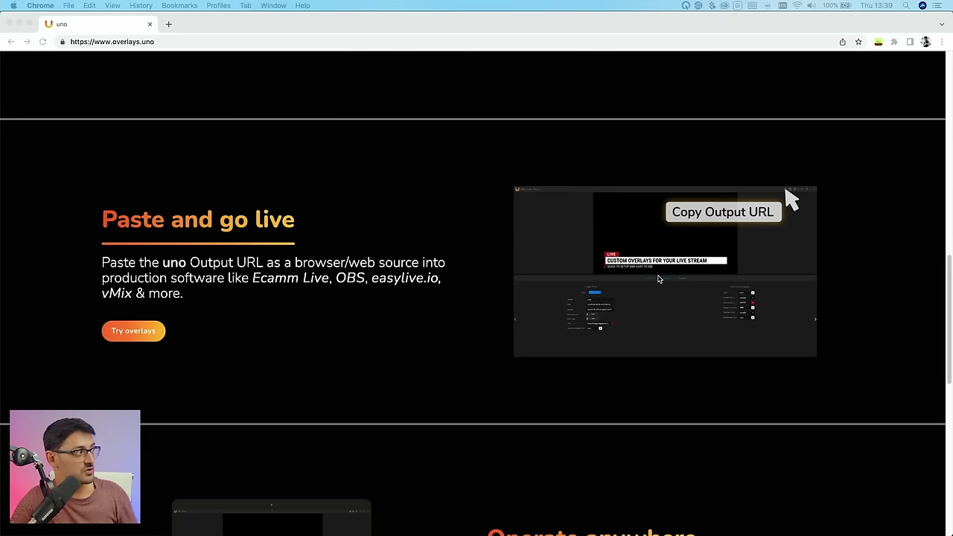
{"action": "scroll", "coordinate": [658, 279], "scroll_direction": "down", "scroll_amount": 5}
{"action": "scroll", "coordinate": [658, 279], "scroll_direction": "down", "scroll_amount": 3}
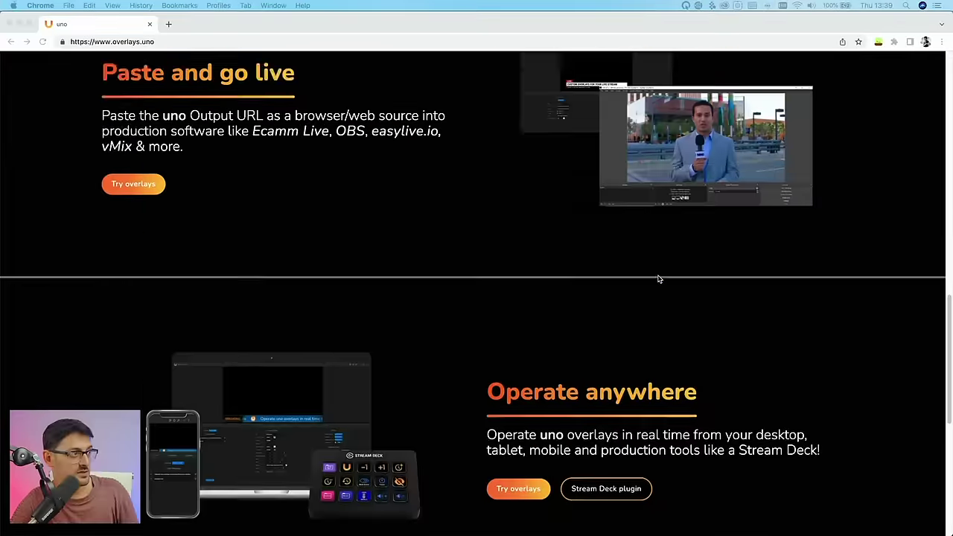
{"action": "scroll", "coordinate": [658, 278], "scroll_direction": "up", "scroll_amount": 15}
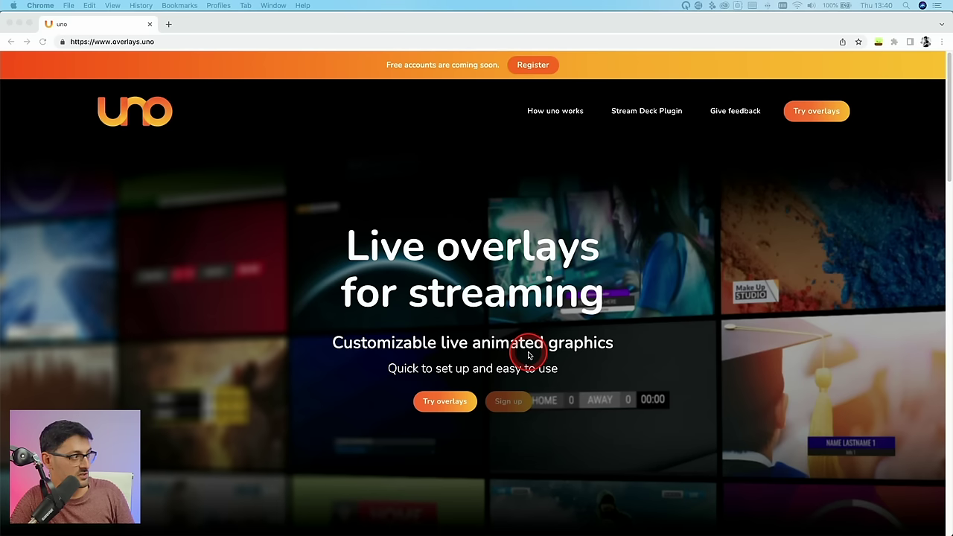
{"action": "left_click", "coordinate": [445, 403]}
{"action": "left_click", "coordinate": [445, 402]}
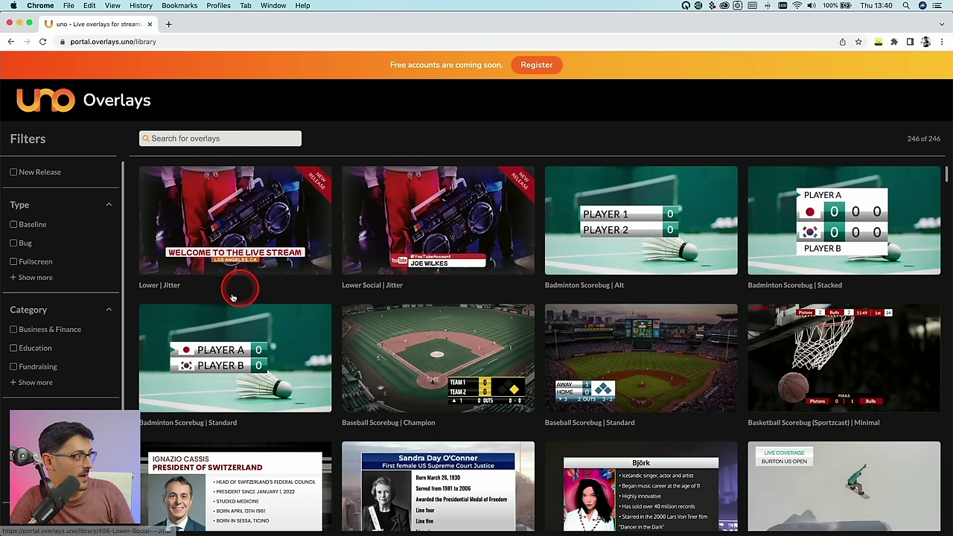
{"action": "scroll", "coordinate": [108, 397], "scroll_direction": "down", "scroll_amount": 3}
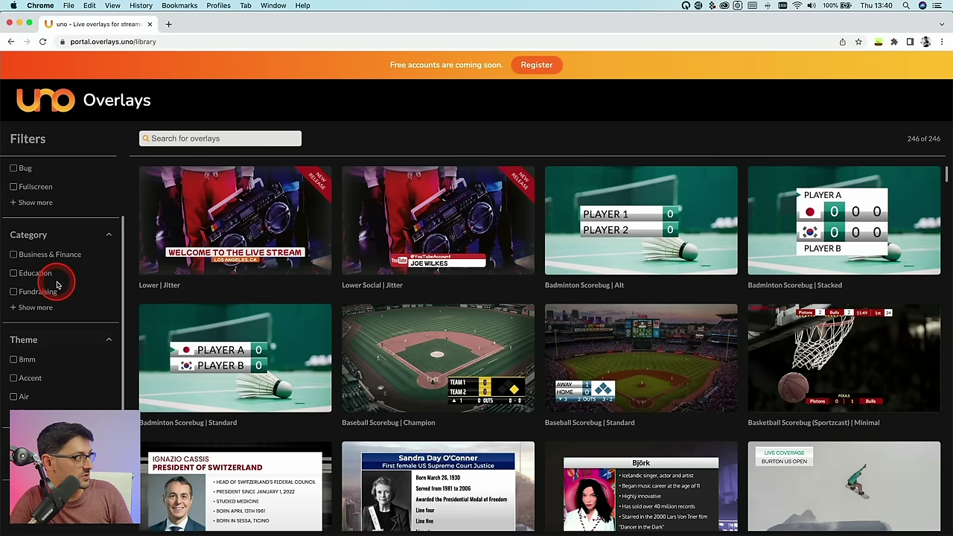
Filter the library by Sport category and Champion theme, leaving 11 of 246 overlays
{"action": "left_click", "coordinate": [37, 307]}
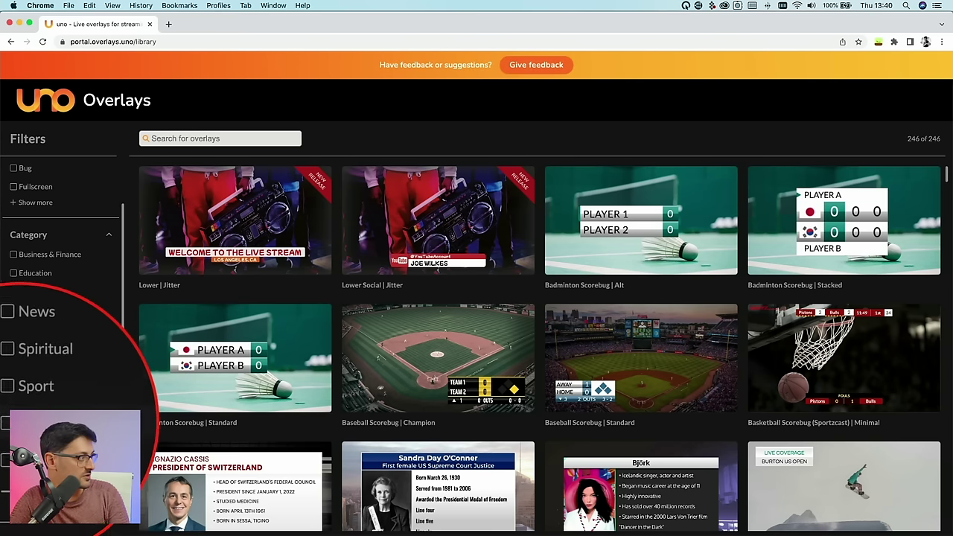
{"action": "left_click", "coordinate": [13, 404]}
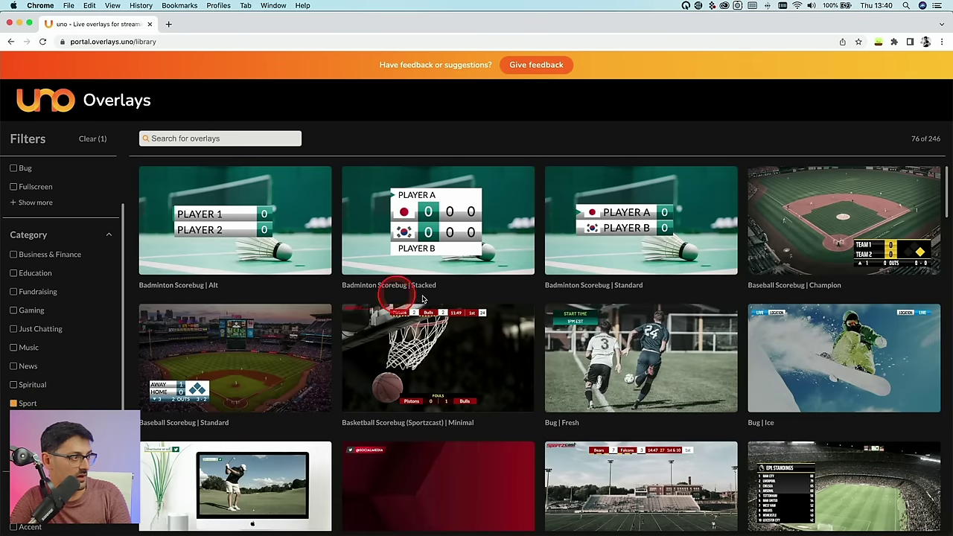
{"action": "scroll", "coordinate": [455, 317], "scroll_direction": "down", "scroll_amount": 3}
{"action": "scroll", "coordinate": [455, 318], "scroll_direction": "down", "scroll_amount": 3}
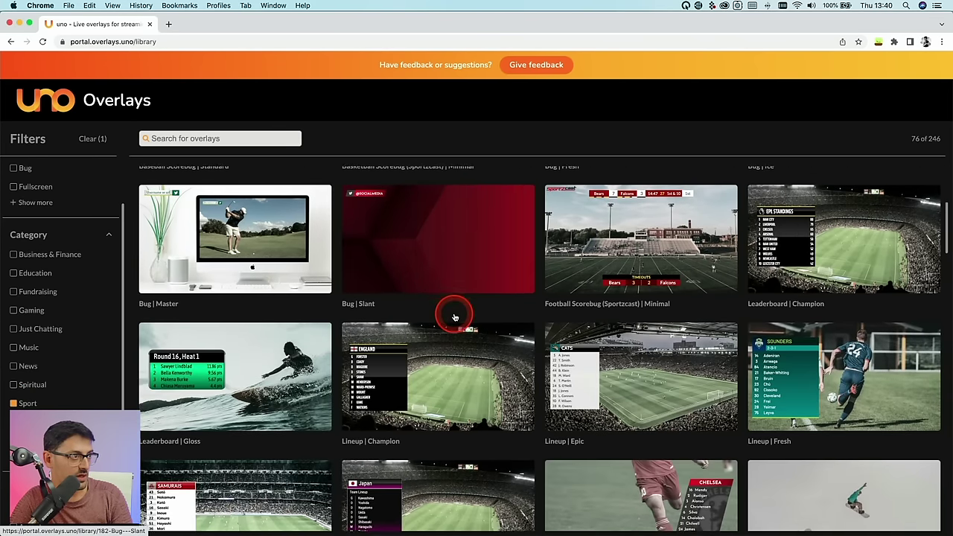
{"action": "scroll", "coordinate": [458, 417], "scroll_direction": "down", "scroll_amount": 10}
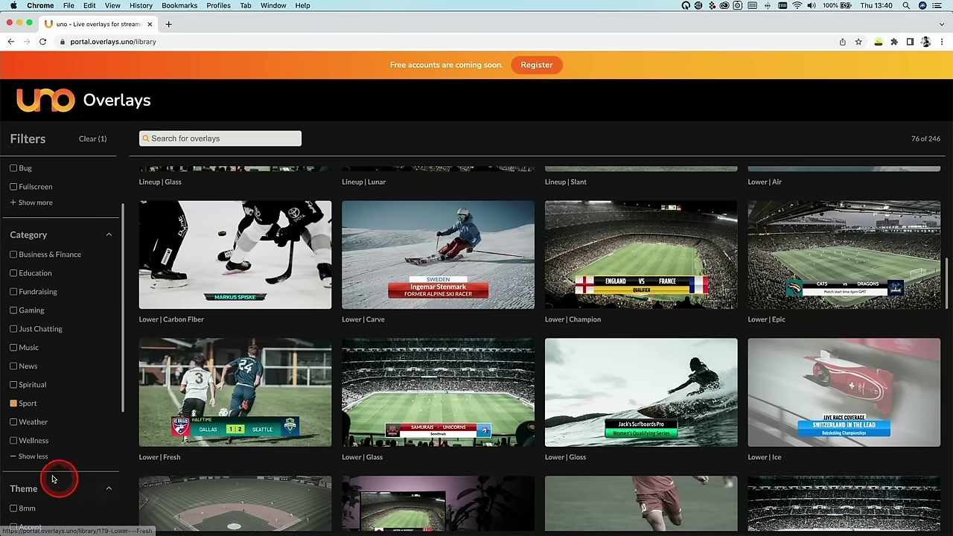
{"action": "scroll", "coordinate": [56, 476], "scroll_direction": "down", "scroll_amount": 3}
{"action": "left_click", "coordinate": [26, 466]}
{"action": "scroll", "coordinate": [21, 480], "scroll_direction": "down", "scroll_amount": 3}
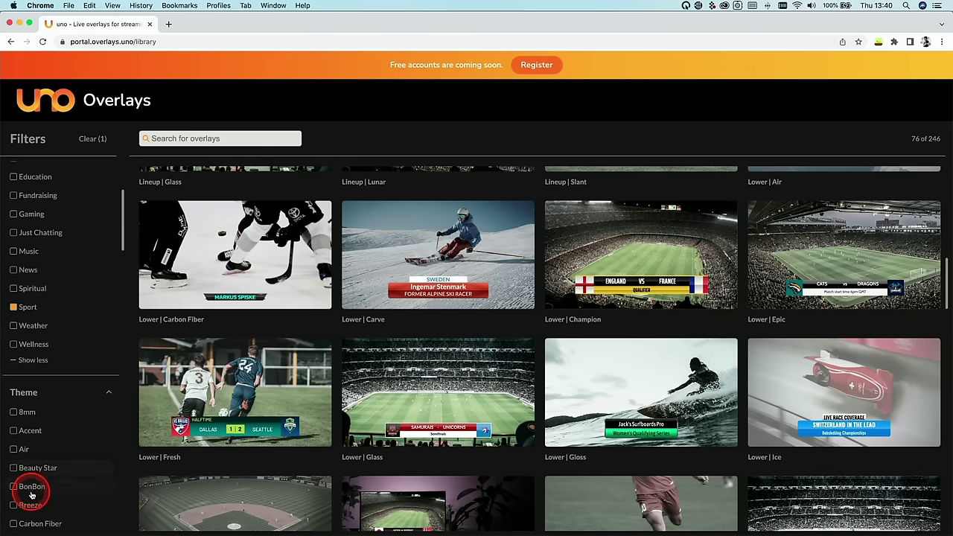
{"action": "left_click", "coordinate": [13, 481]}
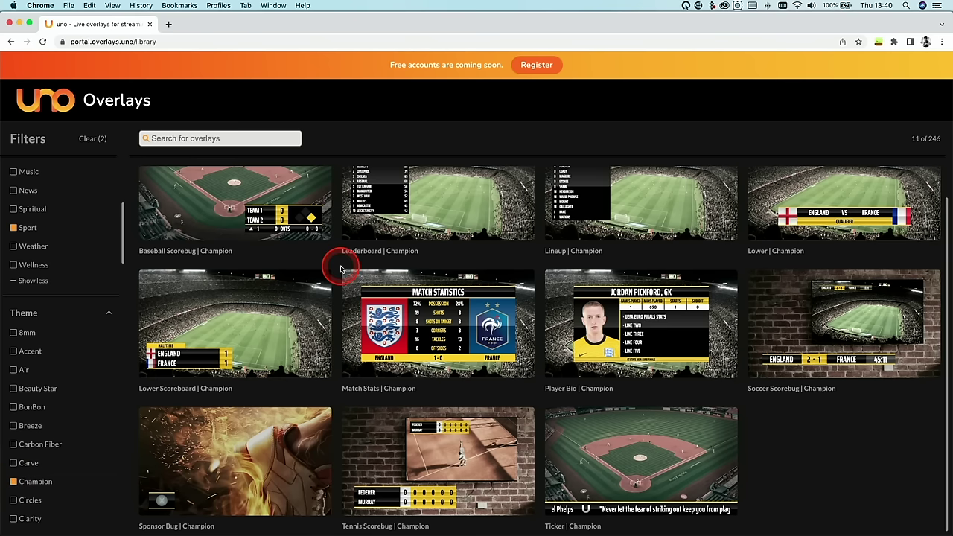
{"action": "scroll", "coordinate": [487, 375], "scroll_direction": "up", "scroll_amount": 1}
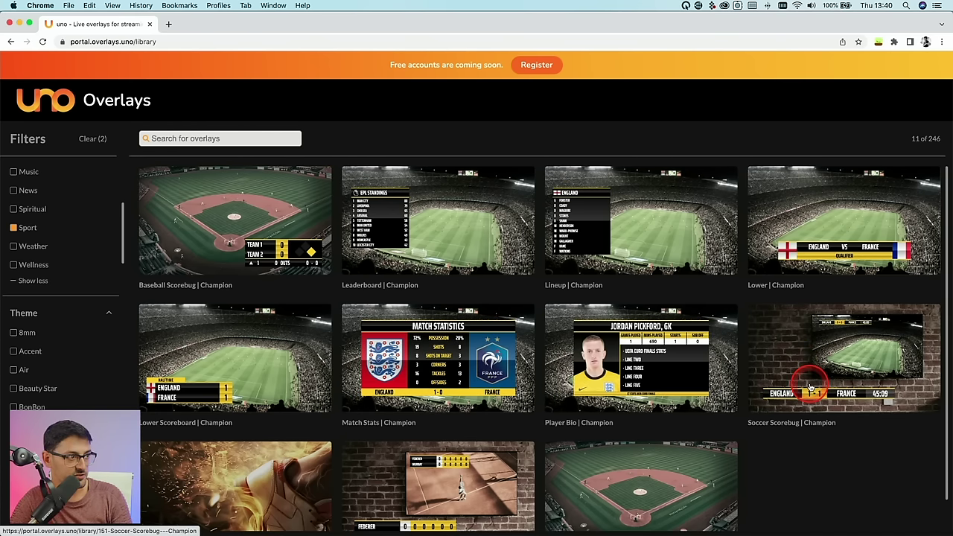
Create a working copy of Soccer Scorebug | Champion, previewing ENGLAND 0–0 FRANCE
{"action": "left_click", "coordinate": [851, 360]}
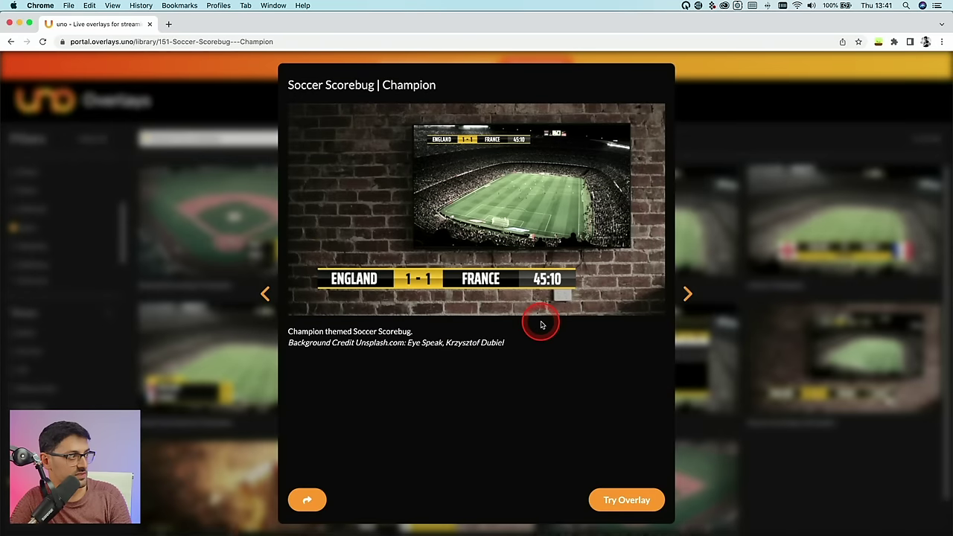
{"action": "left_click", "coordinate": [625, 507]}
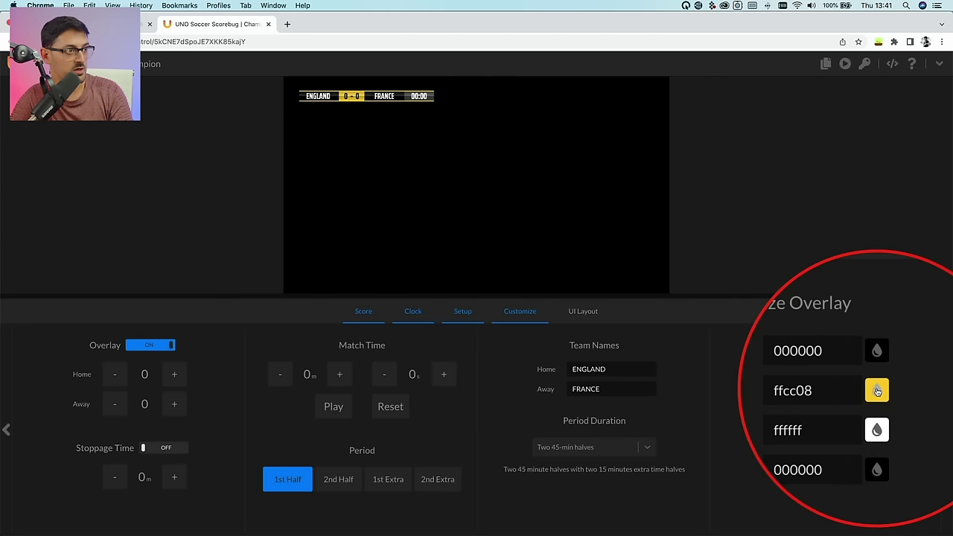
Shift the scorebug accent colour from yellow ffcc08 to orange ff9208
{"action": "left_click", "coordinate": [877, 391]}
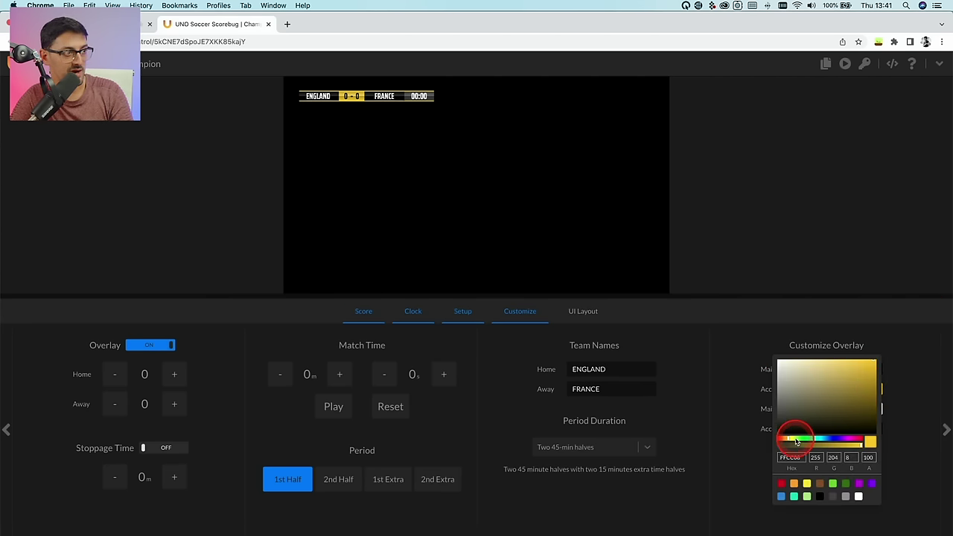
{"action": "left_click_drag", "start_coordinate": [790, 441], "coordinate": [788, 440]}
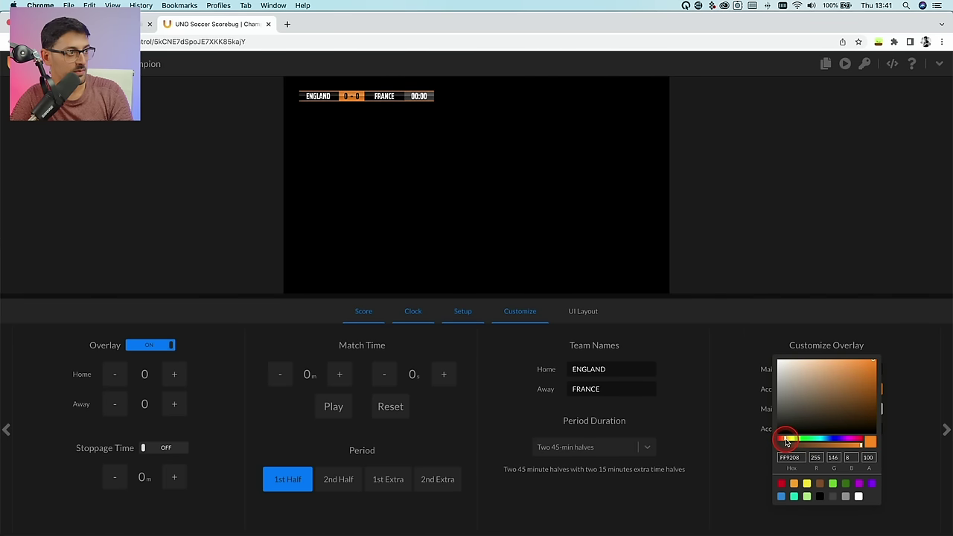
{"action": "left_click", "coordinate": [724, 371]}
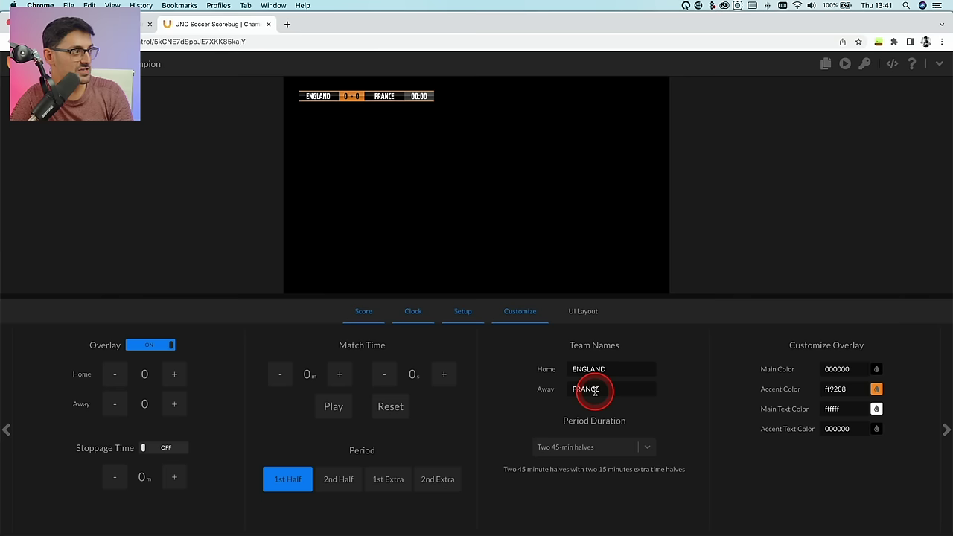
Replace home team ENGLAND with JAPAN and away team FRANCE with ENGLAND
{"action": "left_click_drag", "start_coordinate": [614, 367], "coordinate": [562, 368]}
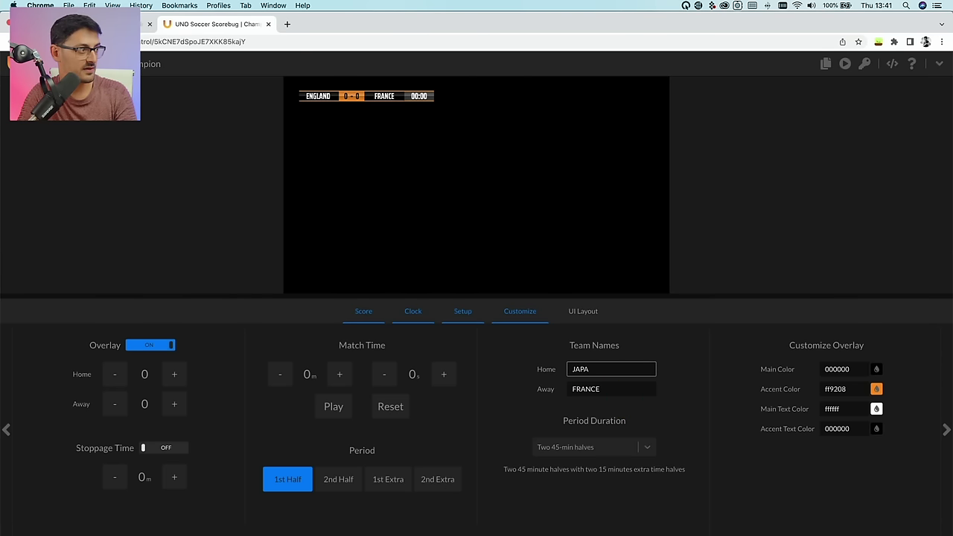
{"action": "left_click_drag", "start_coordinate": [613, 393], "coordinate": [562, 392]}
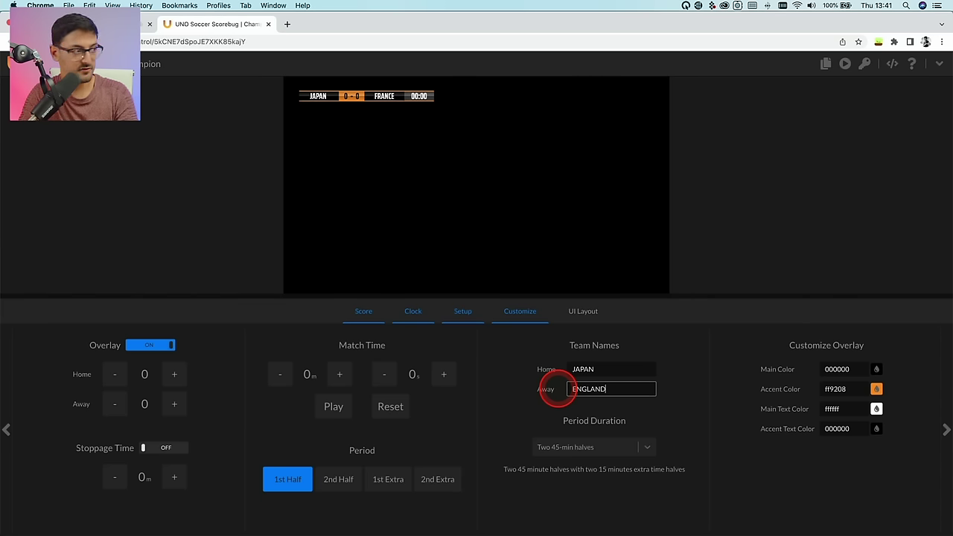
{"action": "type", "text": "ENGLAND"}
{"action": "key", "text": "Return"}
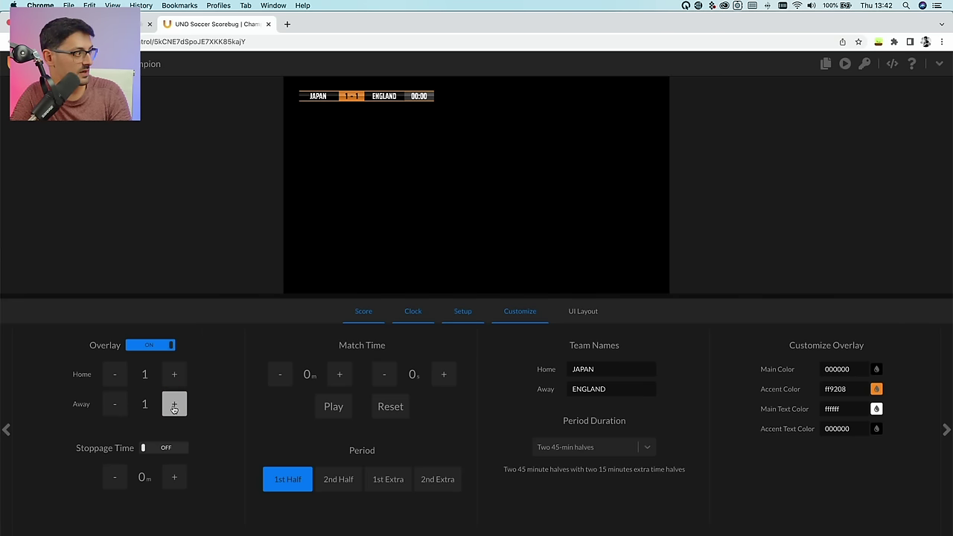
Toggle the scorebug off and on, set stoppage time to 3 minutes, show it, then hide it
{"action": "left_click", "coordinate": [169, 345]}
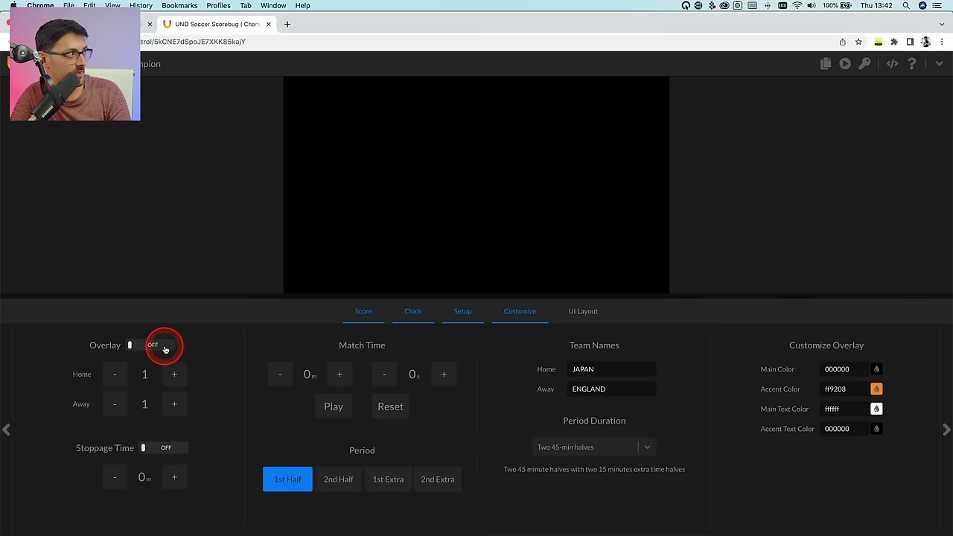
{"action": "left_click", "coordinate": [165, 347]}
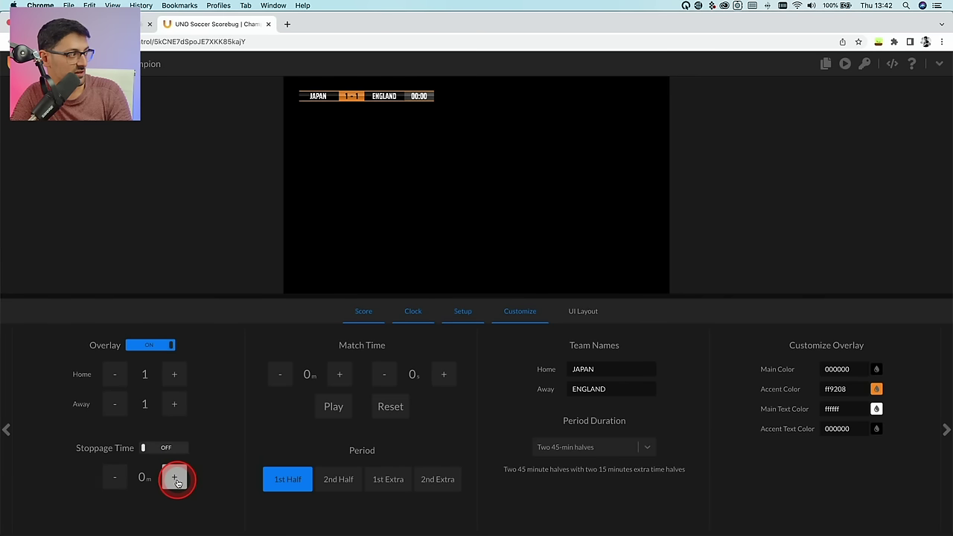
{"action": "left_click", "coordinate": [172, 480]}
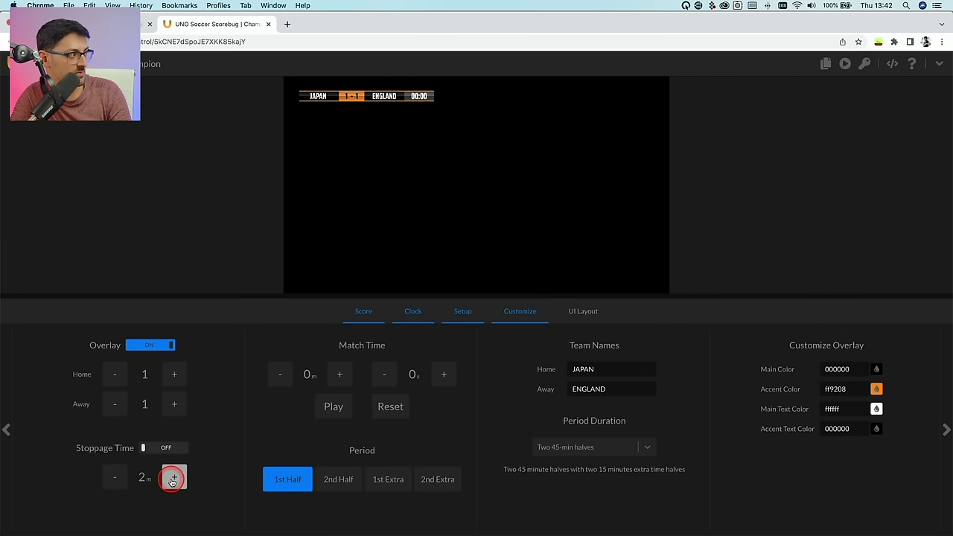
{"action": "left_click", "coordinate": [172, 481]}
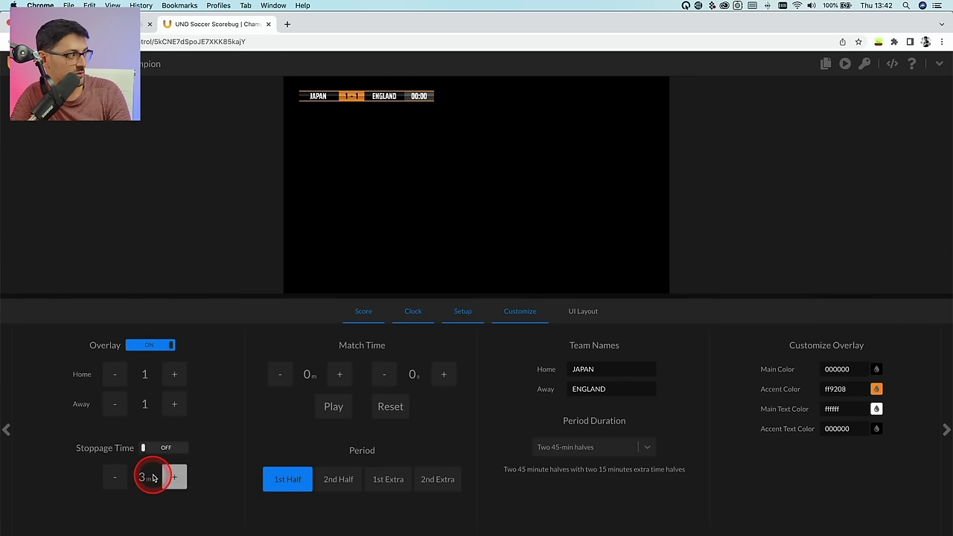
{"action": "left_click", "coordinate": [145, 454]}
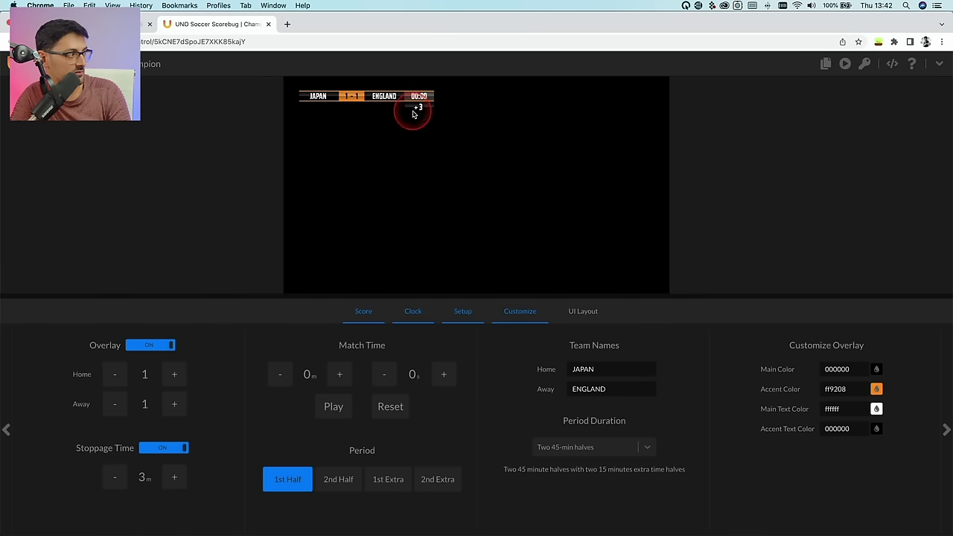
{"action": "left_click", "coordinate": [177, 445]}
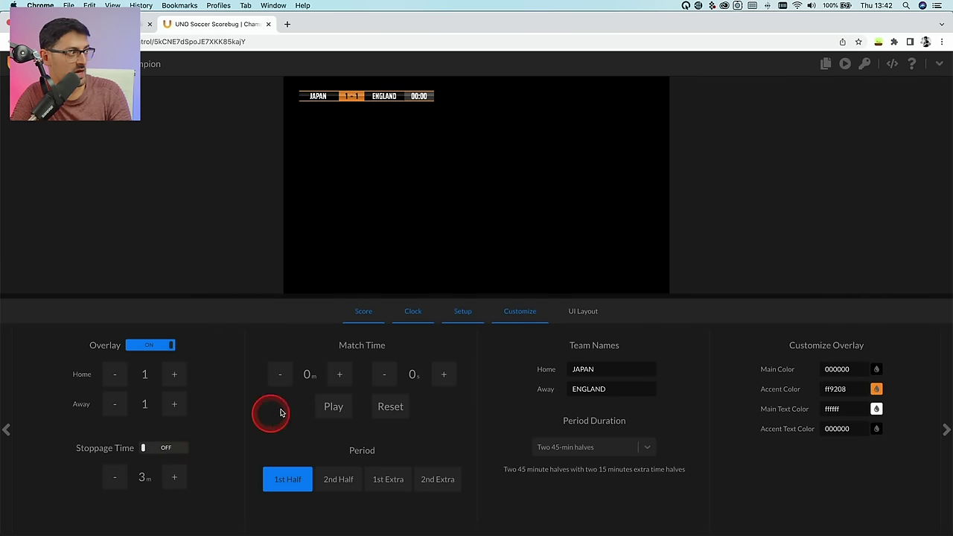
Leave the period duration unchanged, then start the match clock and reset it
{"action": "left_click", "coordinate": [331, 406]}
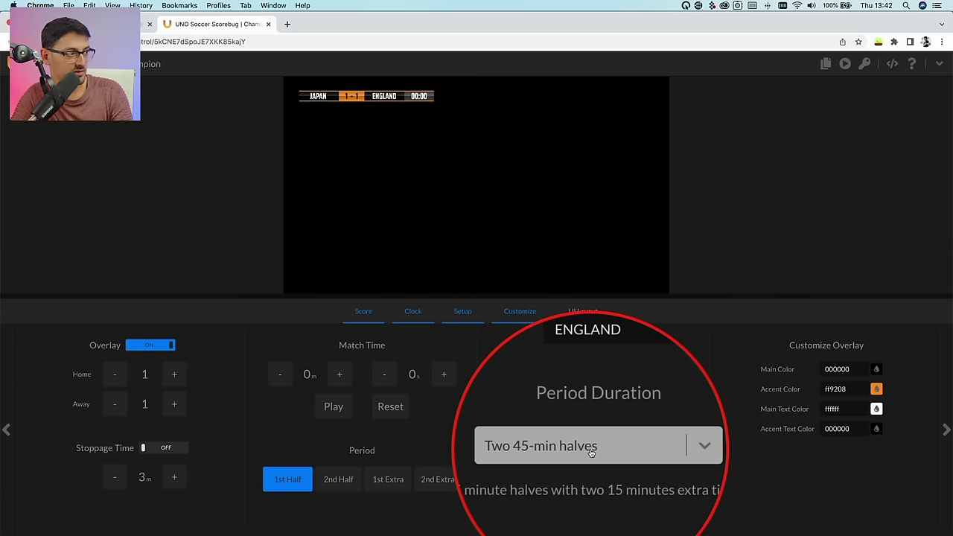
{"action": "left_click", "coordinate": [647, 448]}
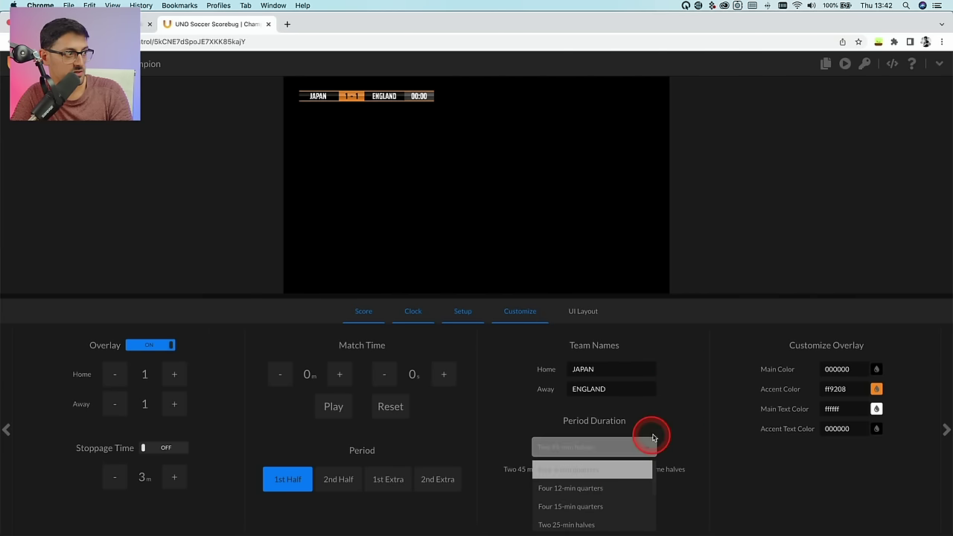
{"action": "left_click", "coordinate": [645, 447]}
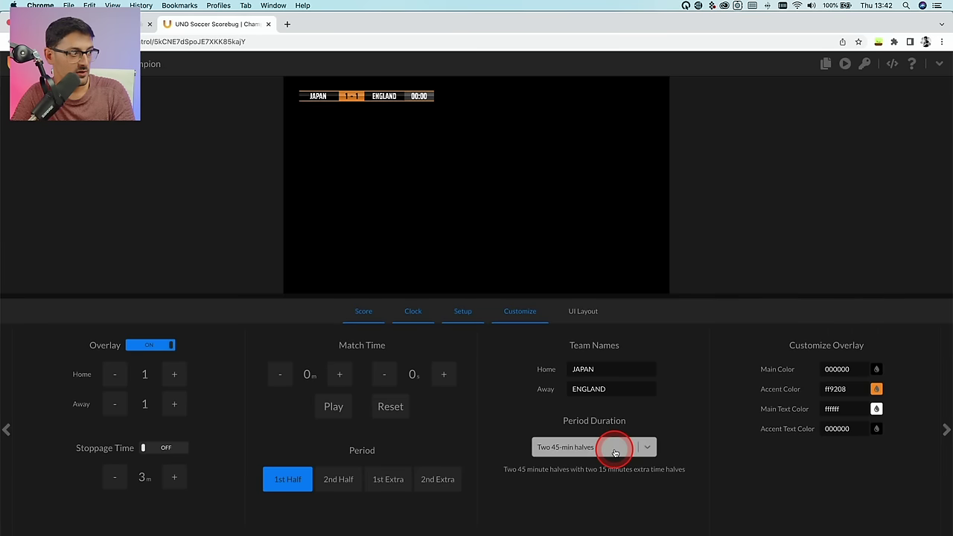
{"action": "left_click", "coordinate": [588, 483]}
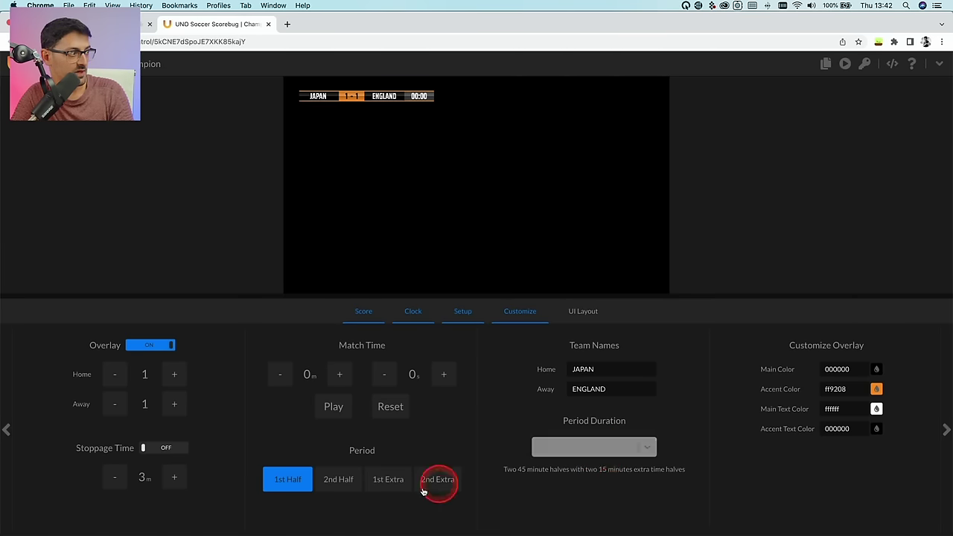
{"action": "left_click", "coordinate": [333, 408]}
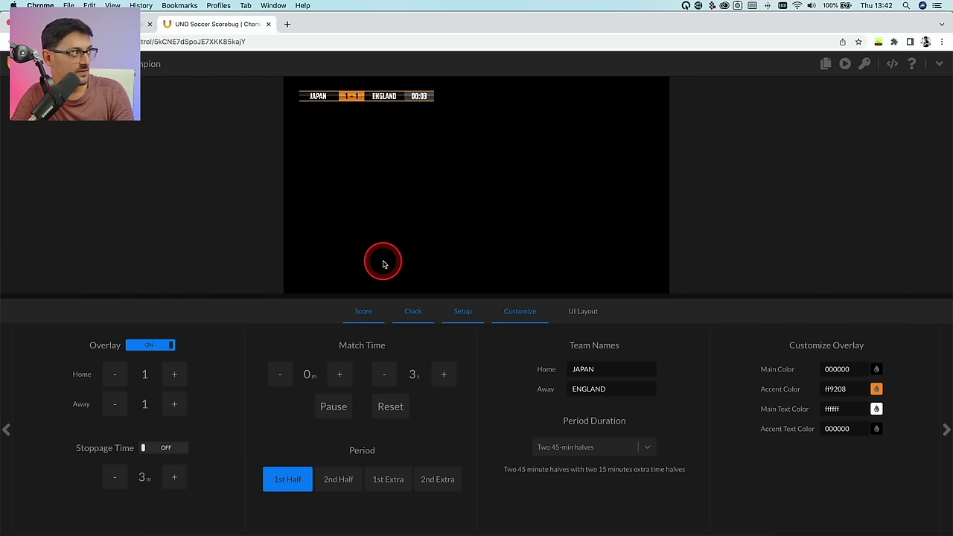
{"action": "left_click", "coordinate": [382, 407]}
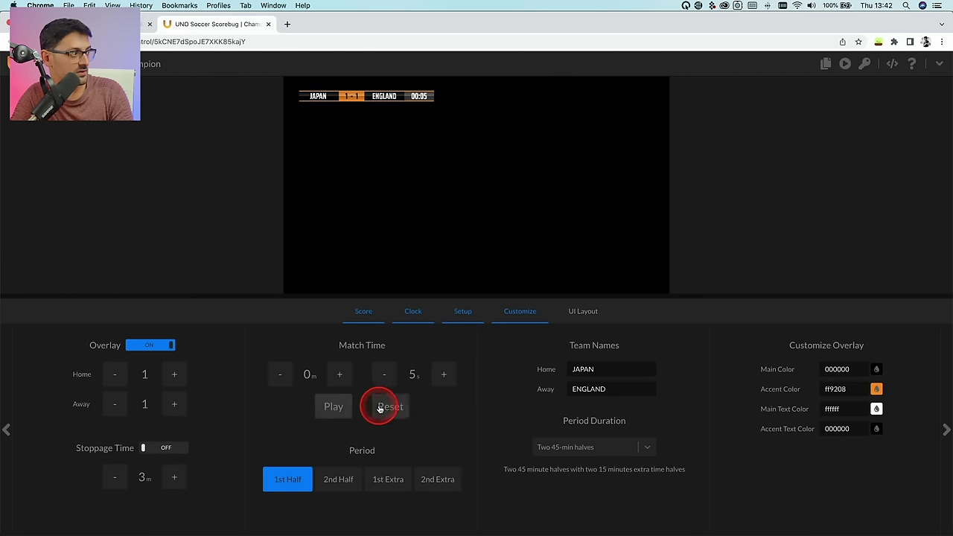
Add a second and minutes to the match time, run the clock, then reset it to 00:00
{"action": "left_click", "coordinate": [441, 376]}
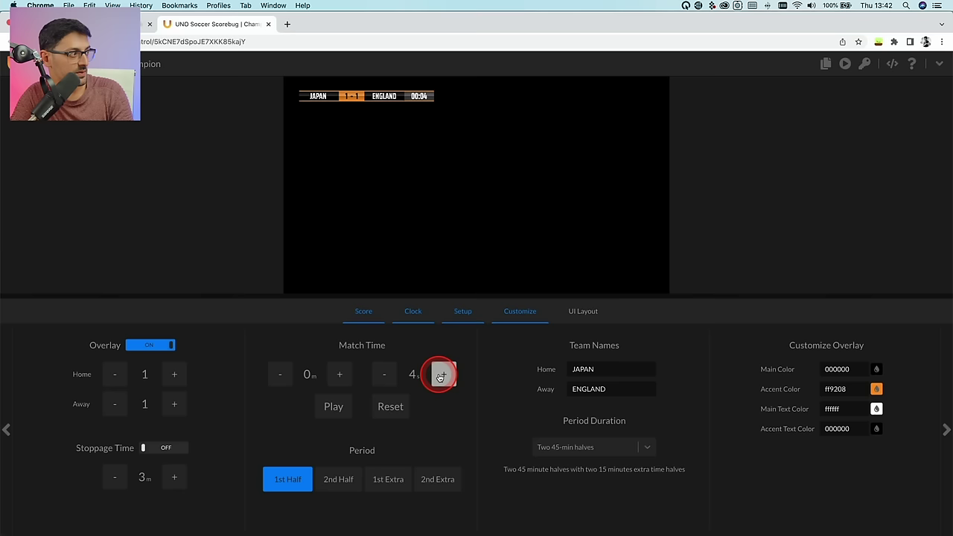
{"action": "left_click", "coordinate": [342, 378]}
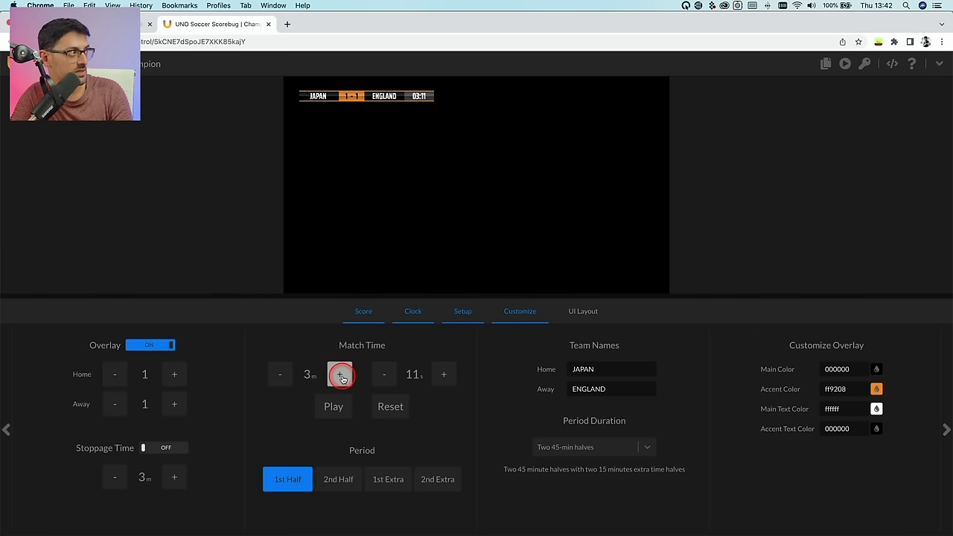
{"action": "left_click", "coordinate": [331, 408]}
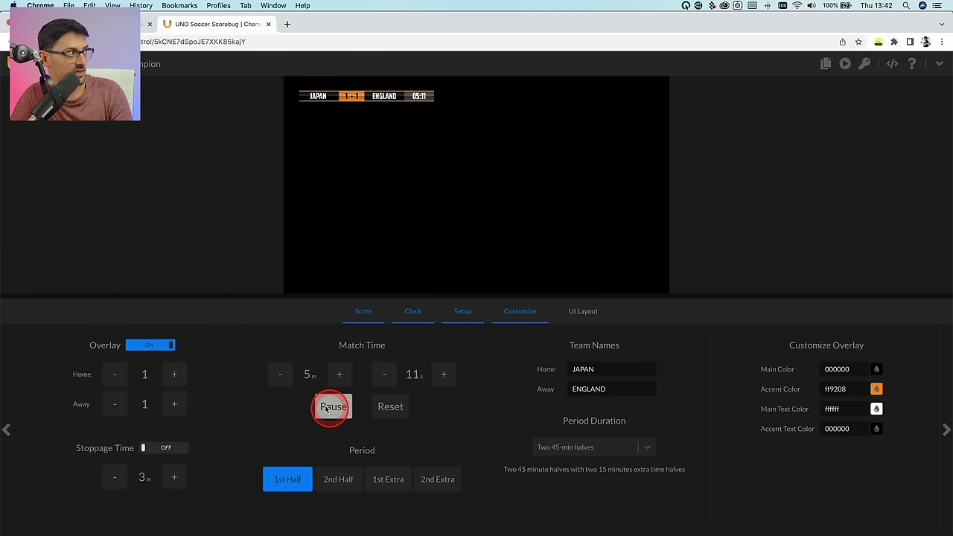
{"action": "left_click", "coordinate": [328, 484]}
{"action": "left_click", "coordinate": [385, 406]}
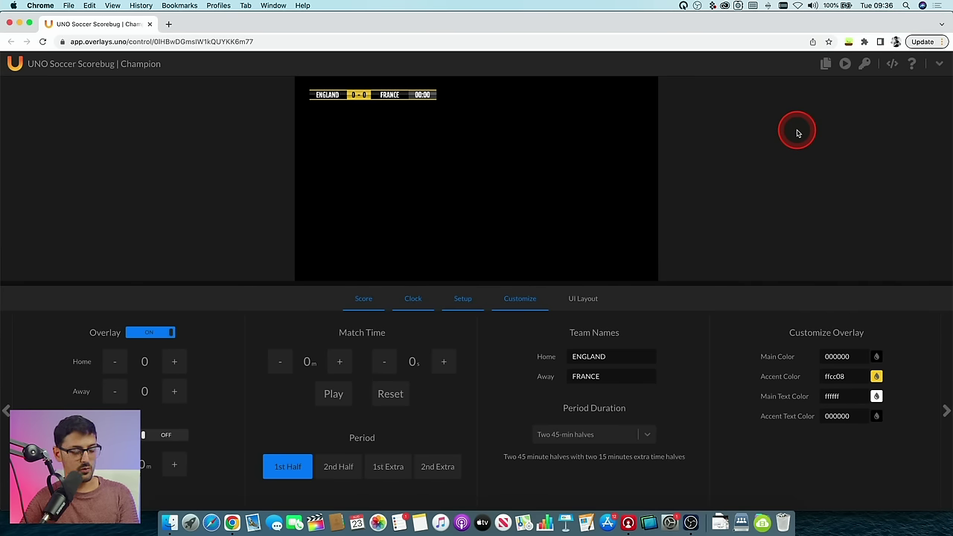
Copy the Soccer Scorebug output URL from the top-right toolbar
{"action": "left_click", "coordinate": [825, 67]}
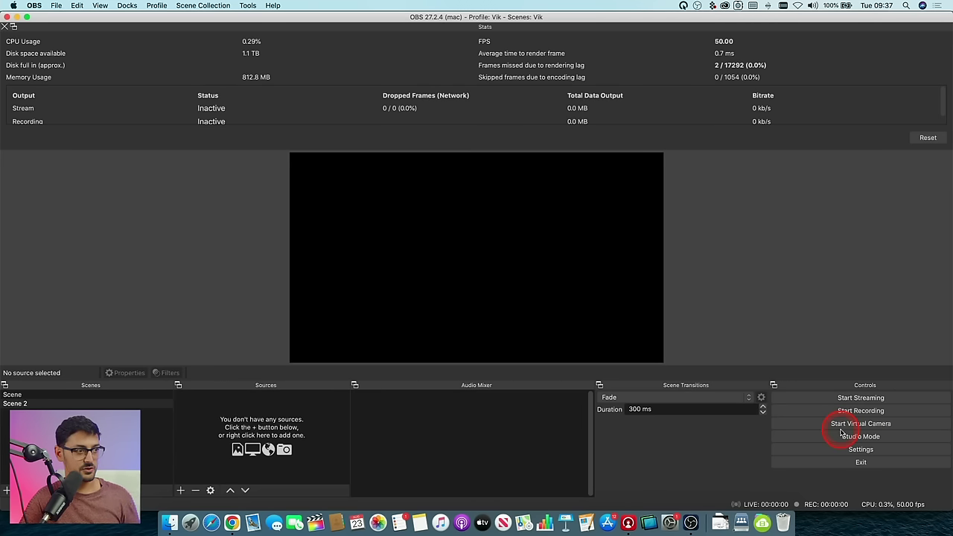
Open OBS Studio Settings from the Controls dock
{"action": "left_click", "coordinate": [865, 450]}
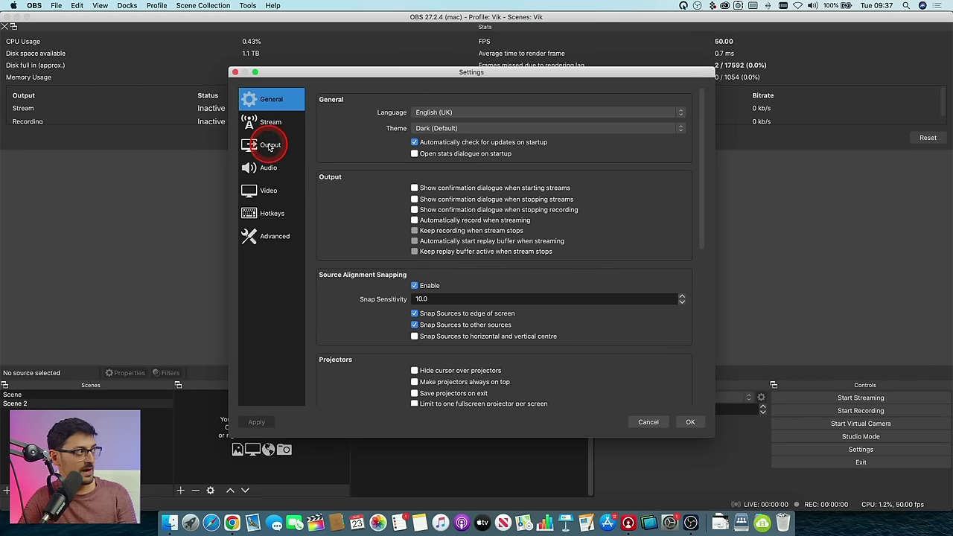
Confirm the 1920x1080 video canvas, then set Advanced Colour Format to RGB and save
{"action": "left_click", "coordinate": [263, 192]}
{"action": "left_click", "coordinate": [449, 97]}
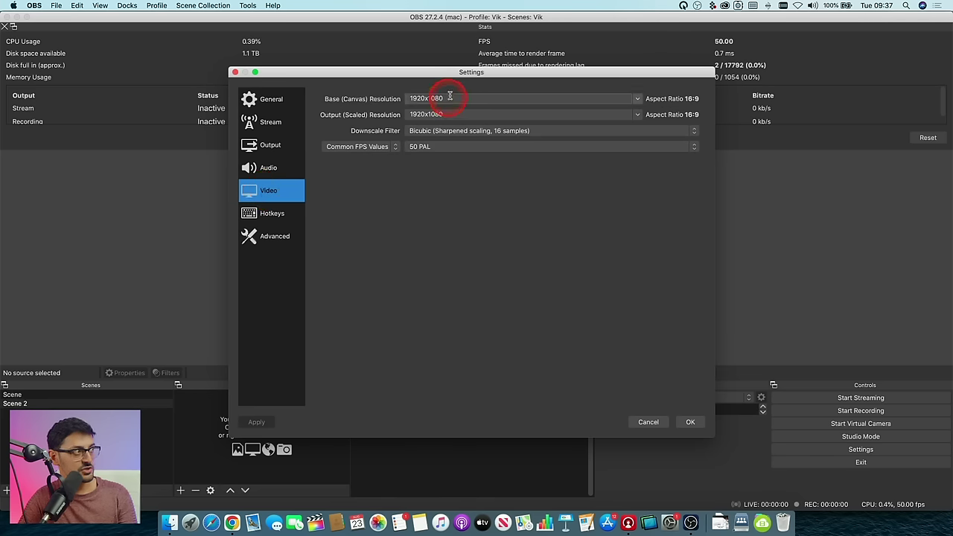
{"action": "left_click", "coordinate": [266, 239]}
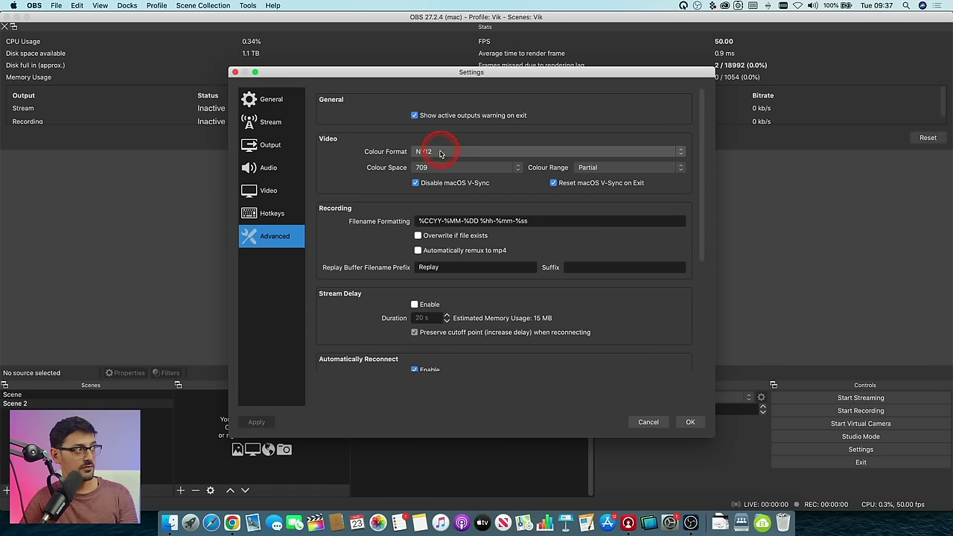
{"action": "left_click", "coordinate": [424, 153]}
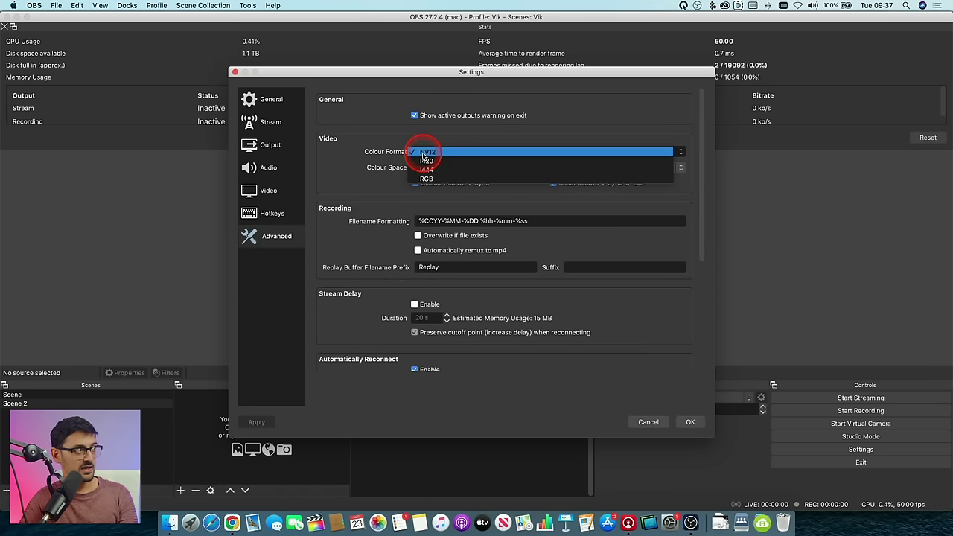
{"action": "left_click", "coordinate": [426, 180]}
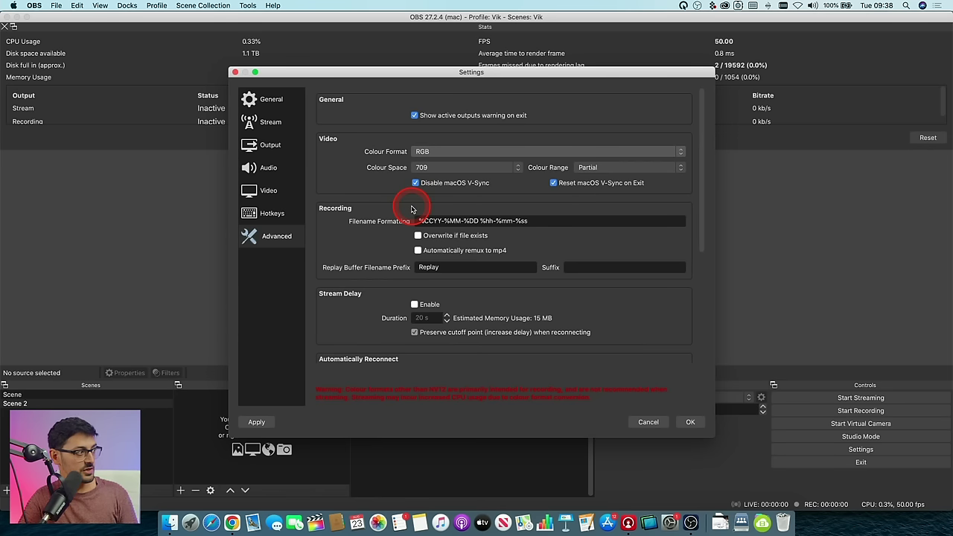
{"action": "left_click", "coordinate": [258, 423]}
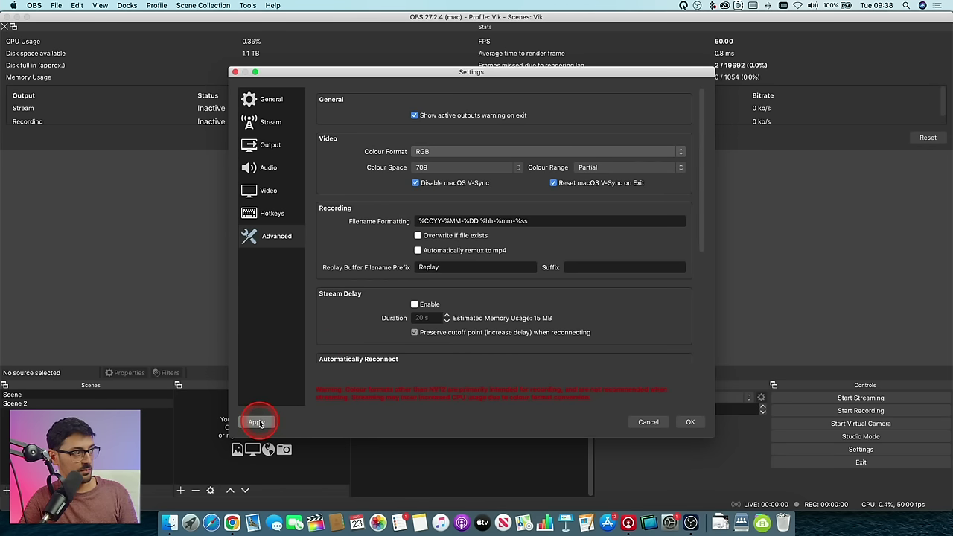
{"action": "left_click", "coordinate": [685, 422]}
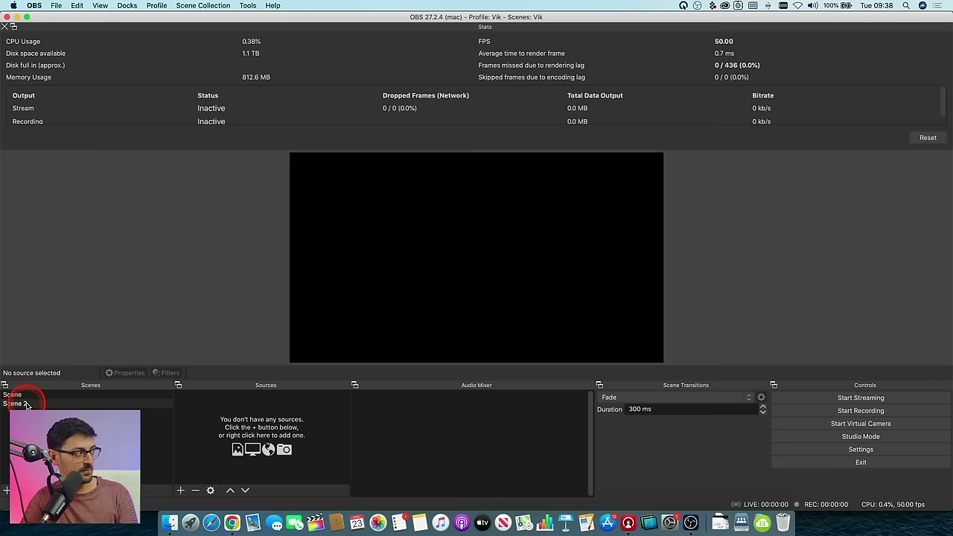
Add a Browser source named Overlays to the scene
{"action": "left_click", "coordinate": [180, 491]}
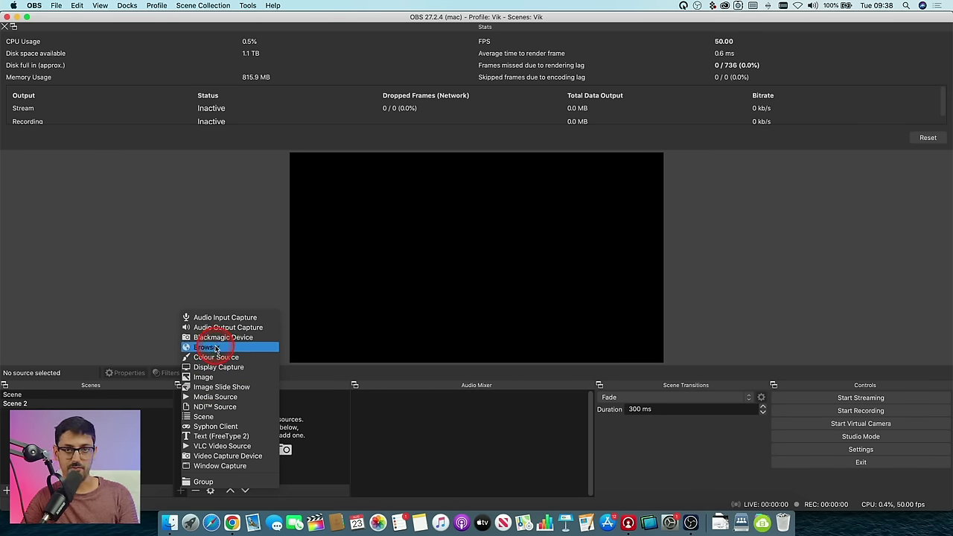
{"action": "left_click", "coordinate": [216, 349]}
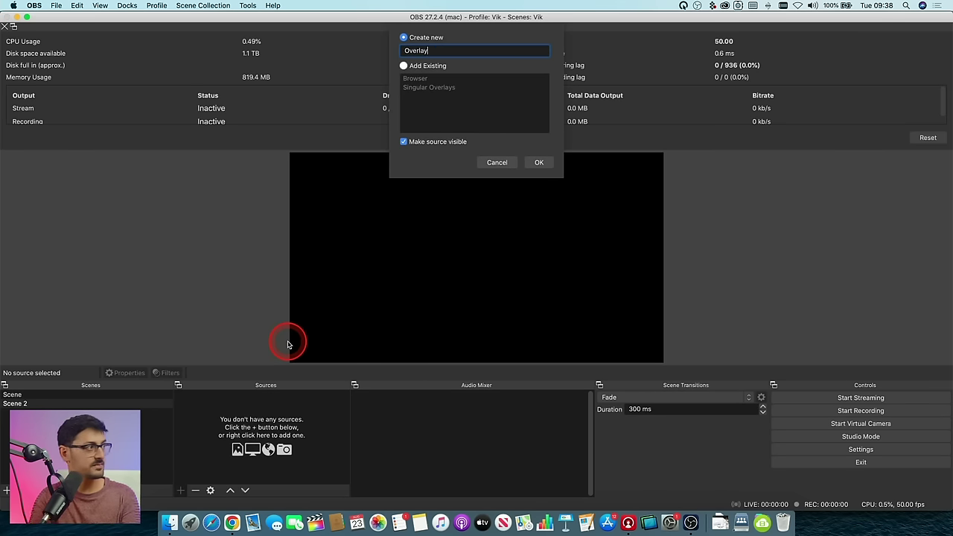
{"action": "key", "text": "Return"}
Paste the uno output URL into the source and set width 1920, height 1080
{"action": "left_click", "coordinate": [322, 419]}
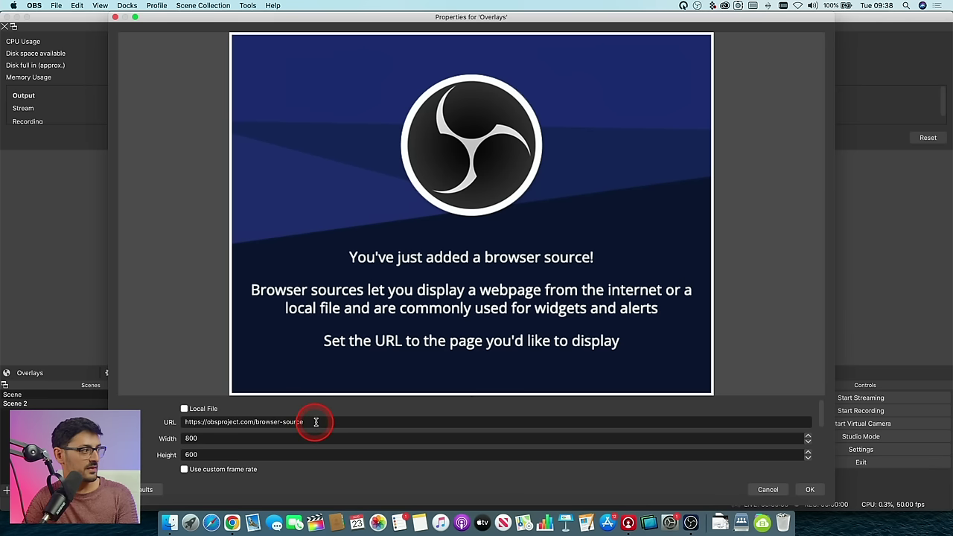
{"action": "left_click_drag", "start_coordinate": [323, 420], "coordinate": [148, 435]}
{"action": "type", "text": "http://app.overlays.uno/output/5WChw8FeJgMCU9AnVkDcic/Default?aspect=16x9"}
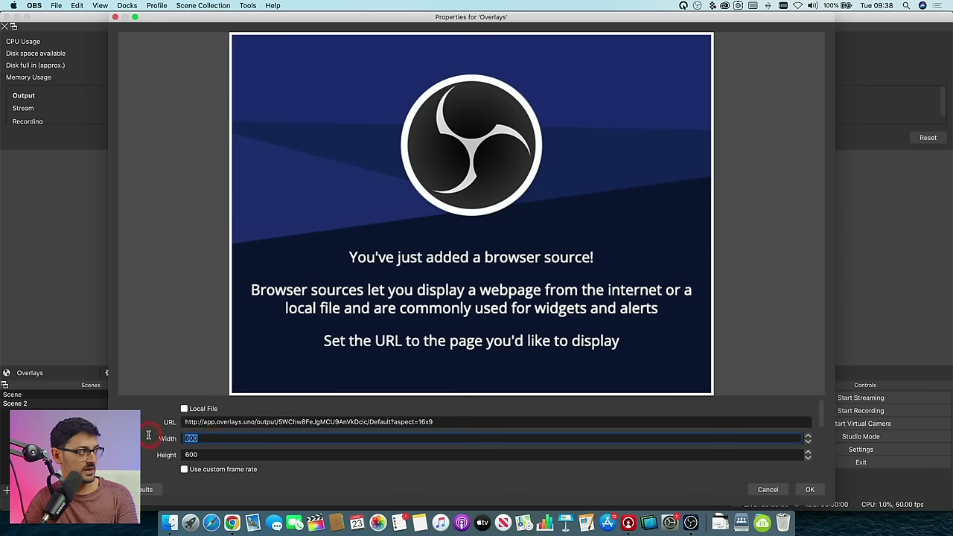
{"action": "type", "text": "1920"}
{"action": "key", "text": "Tab"}
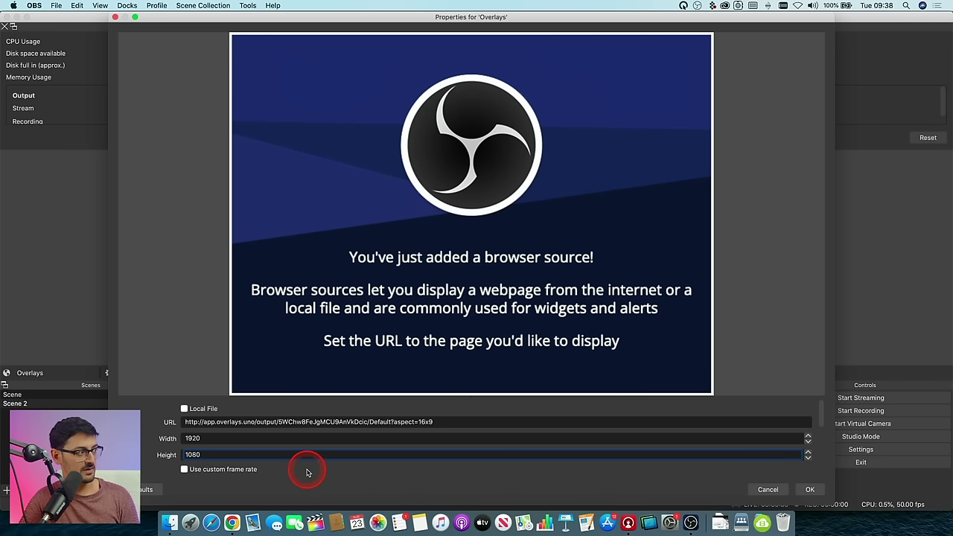
{"action": "left_click", "coordinate": [810, 490]}
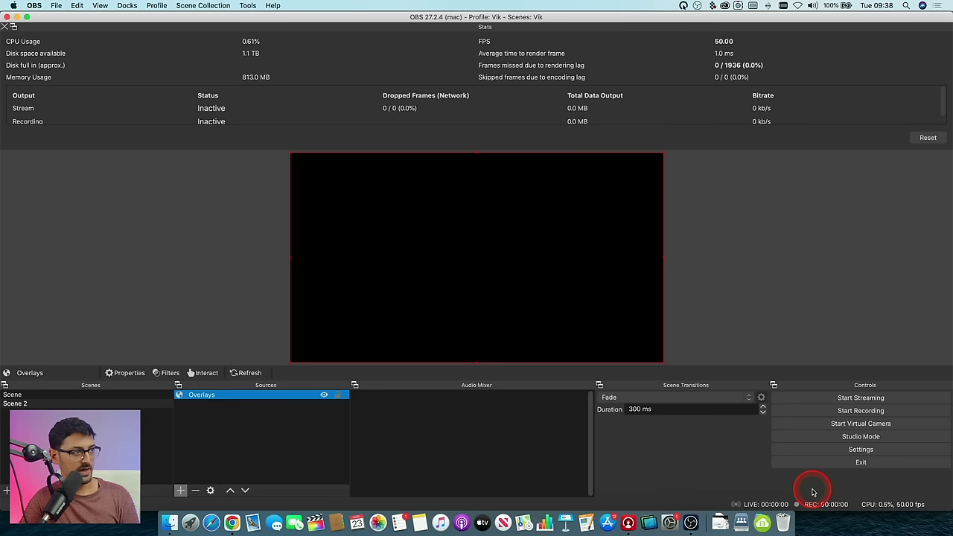
Deselect the Overlays source and bring up OBS's Tools menu
{"action": "left_click", "coordinate": [277, 427]}
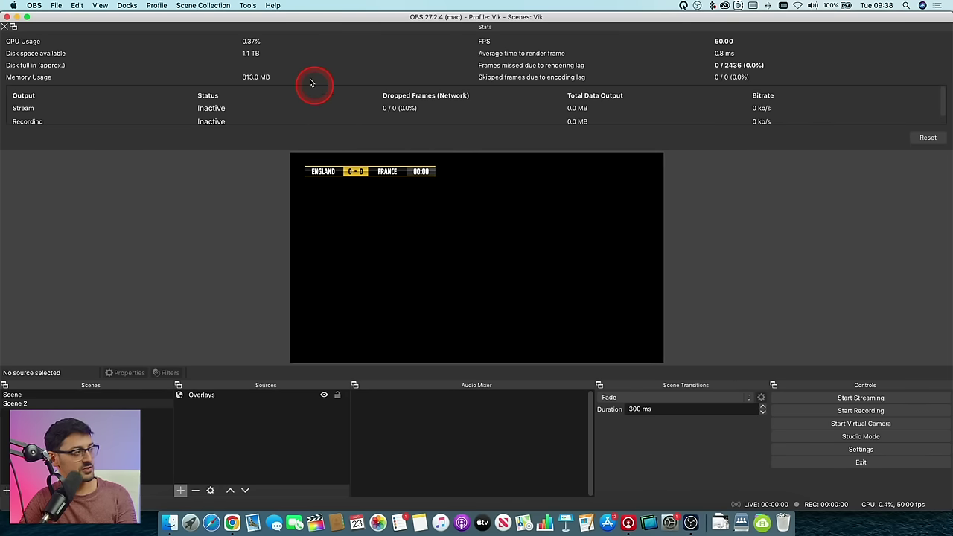
{"action": "left_click", "coordinate": [249, 6]}
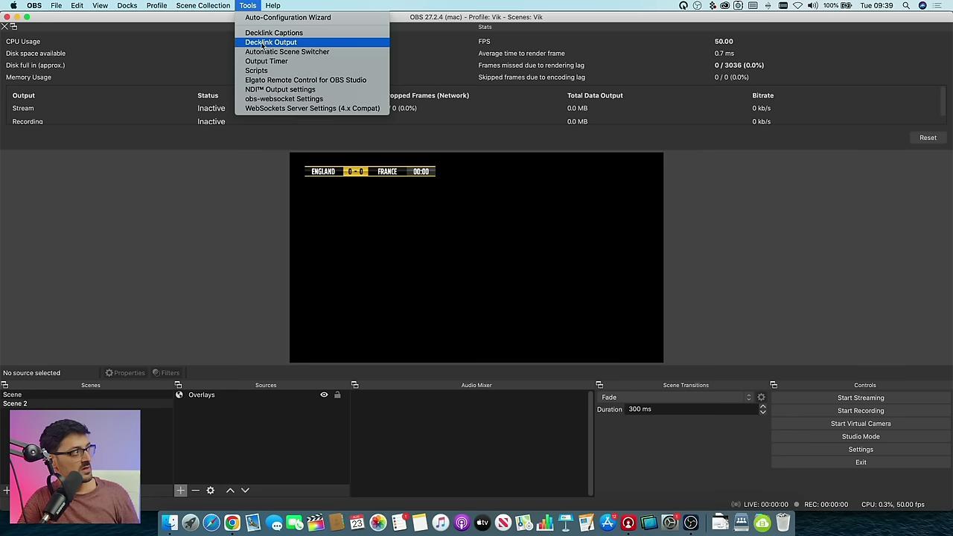
Start Decklink Output on the UltraStudio 4K Mini at 1080p50 using the External keyer
{"action": "left_click", "coordinate": [262, 45]}
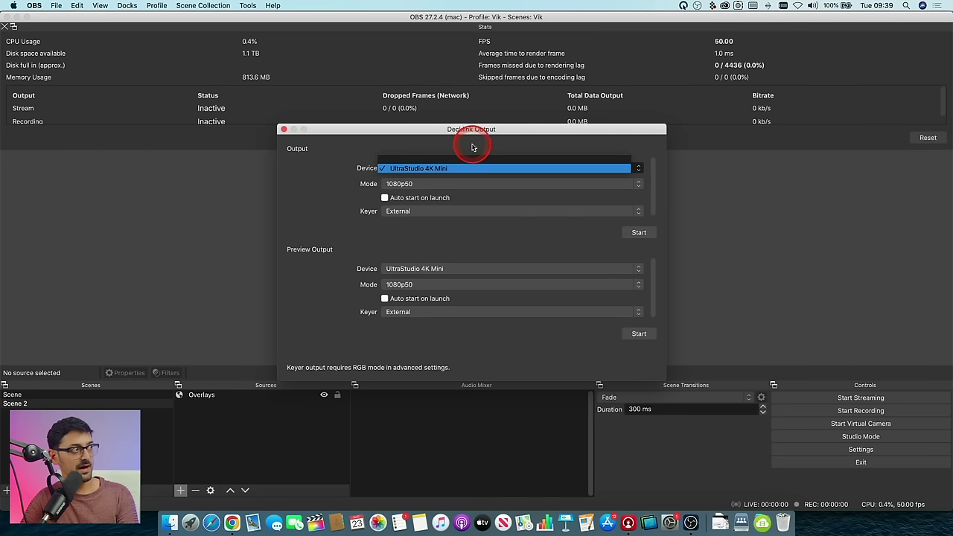
{"action": "left_click", "coordinate": [472, 147]}
{"action": "left_click", "coordinate": [456, 184]}
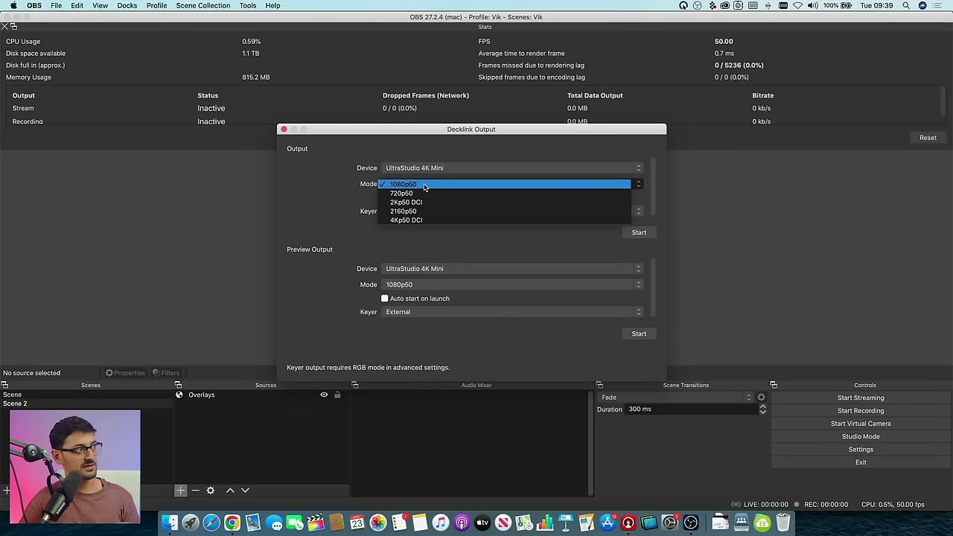
{"action": "left_click", "coordinate": [425, 185]}
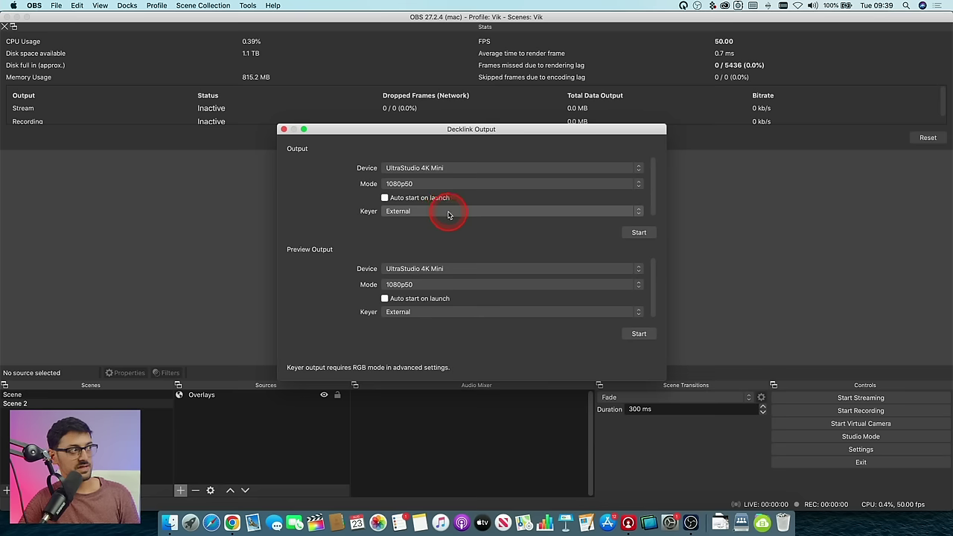
{"action": "left_click", "coordinate": [449, 213]}
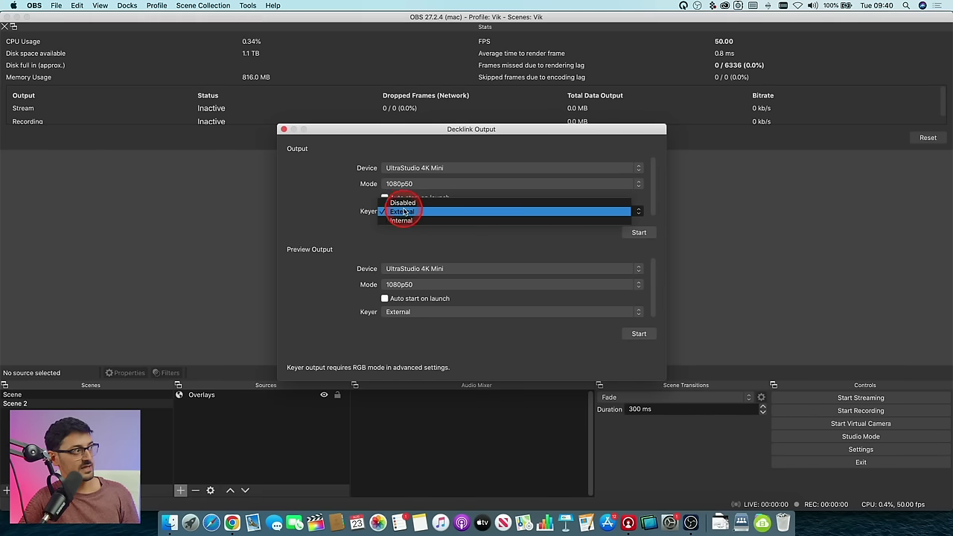
{"action": "left_click", "coordinate": [403, 211]}
{"action": "left_click", "coordinate": [640, 233]}
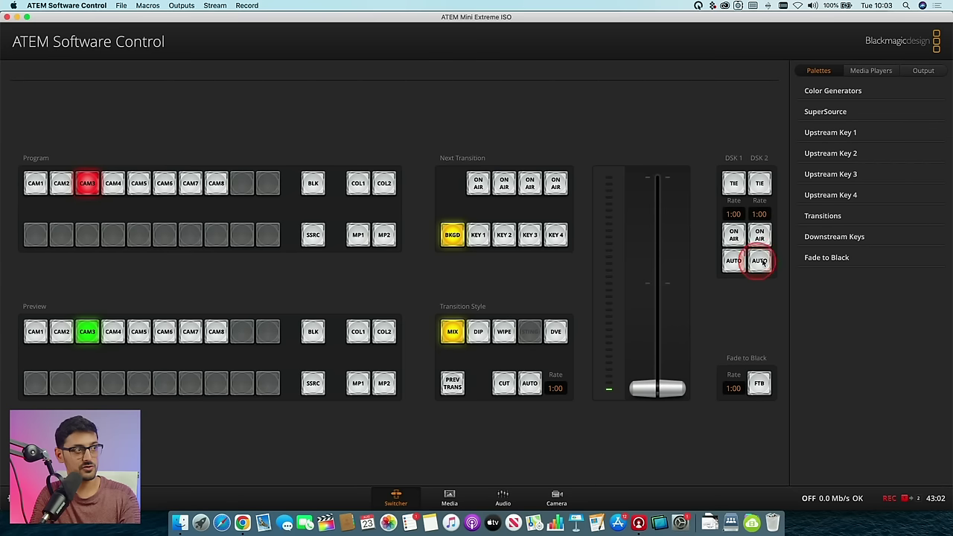
Set Downstream Key 1's fill source to Camera 7 and key source to Camera 8
{"action": "left_click", "coordinate": [841, 236]}
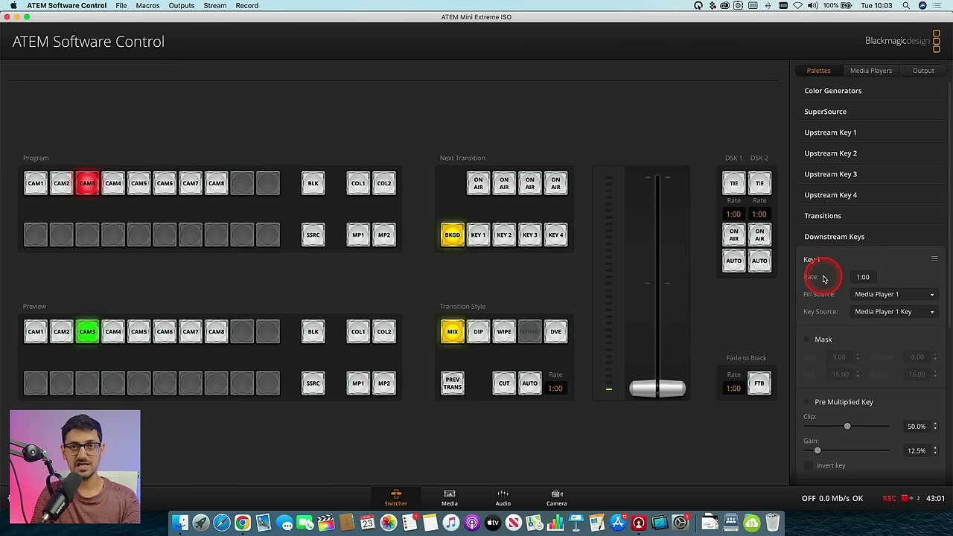
{"action": "scroll", "coordinate": [823, 287], "scroll_direction": "down", "scroll_amount": 2}
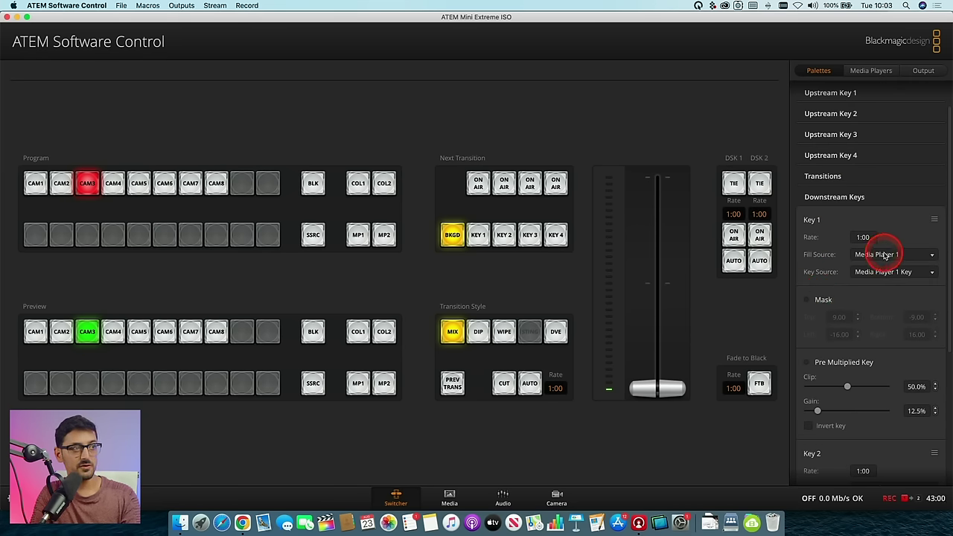
{"action": "left_click", "coordinate": [878, 256]}
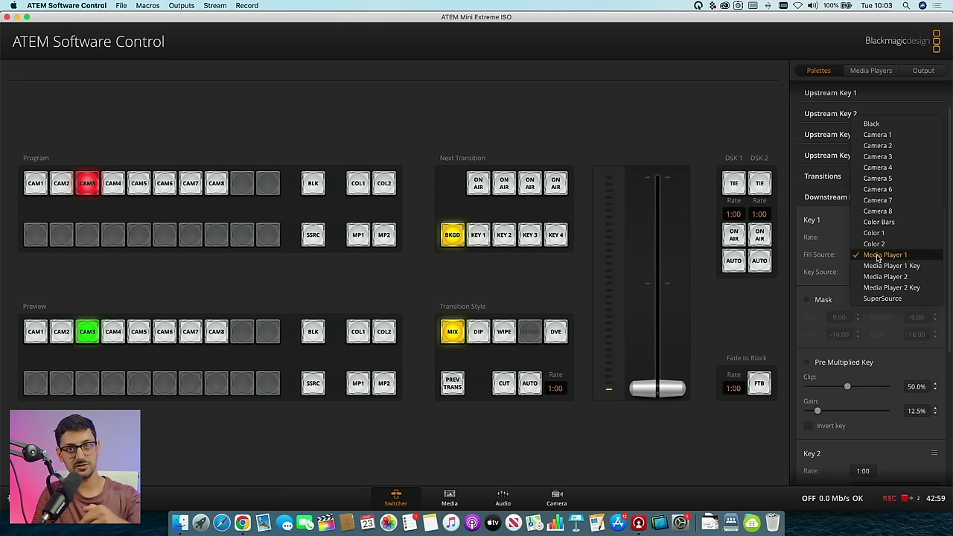
{"action": "left_click", "coordinate": [885, 202]}
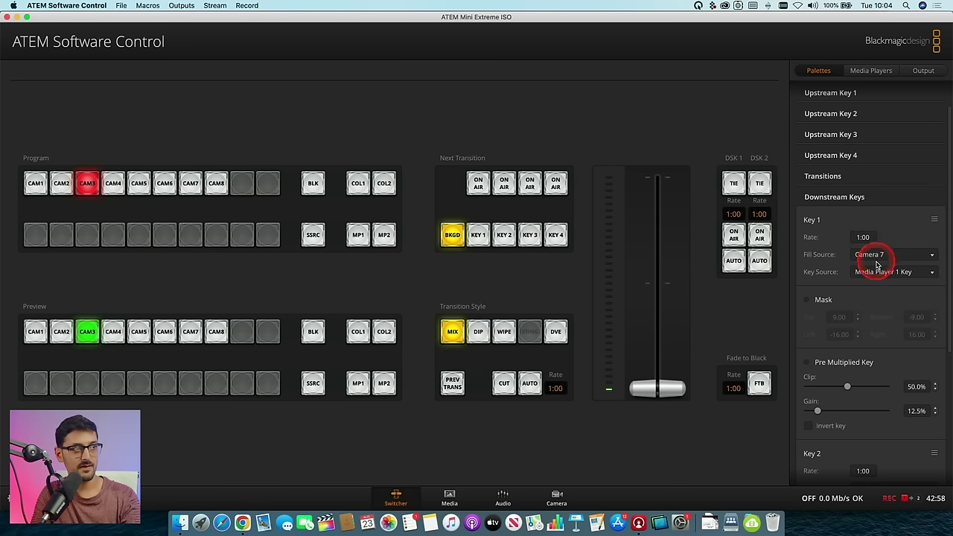
{"action": "left_click", "coordinate": [875, 272]}
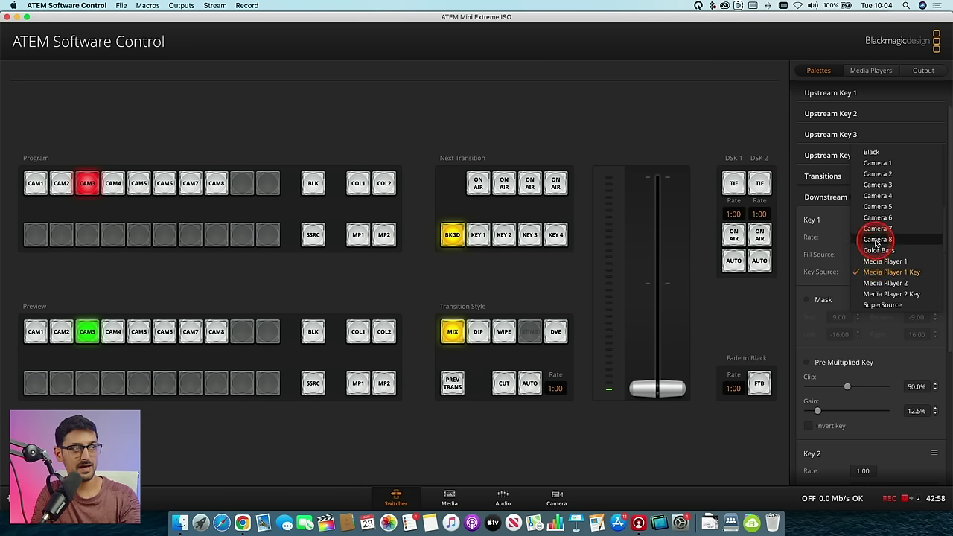
{"action": "left_click", "coordinate": [877, 240]}
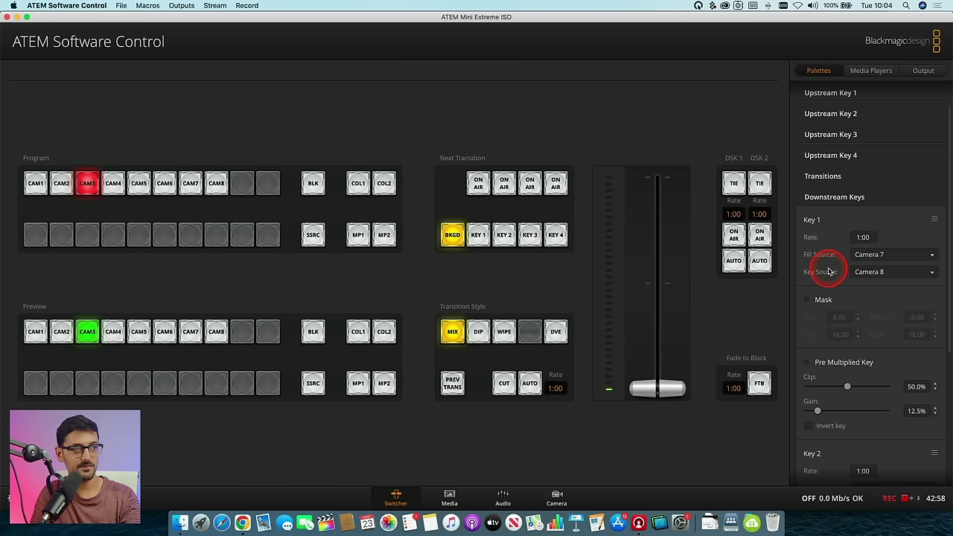
Leave Pre Multiplied Key off on Key 1 and lower its gain to 12.5%
{"action": "scroll", "coordinate": [829, 272], "scroll_direction": "down", "scroll_amount": 1}
{"action": "scroll", "coordinate": [829, 273], "scroll_direction": "down", "scroll_amount": 1}
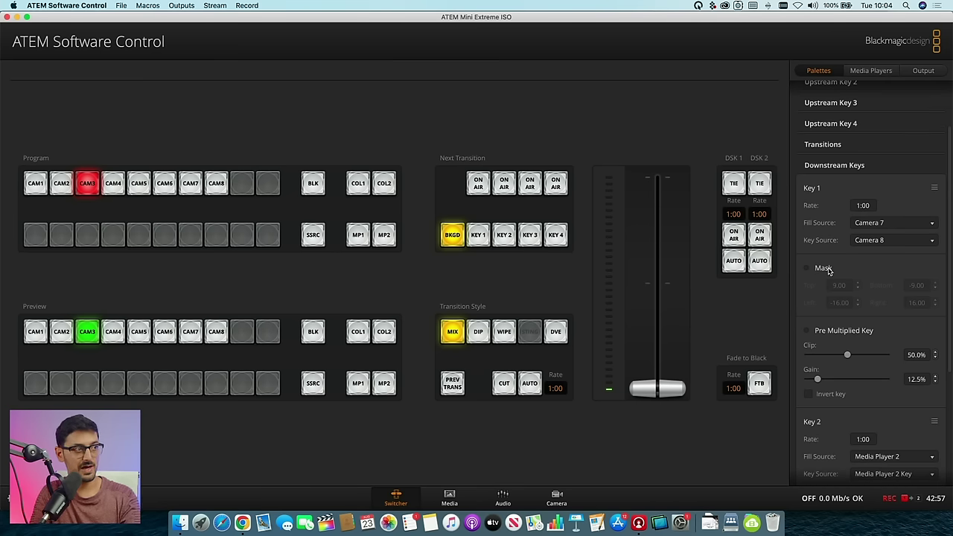
{"action": "scroll", "coordinate": [829, 271], "scroll_direction": "down", "scroll_amount": 4}
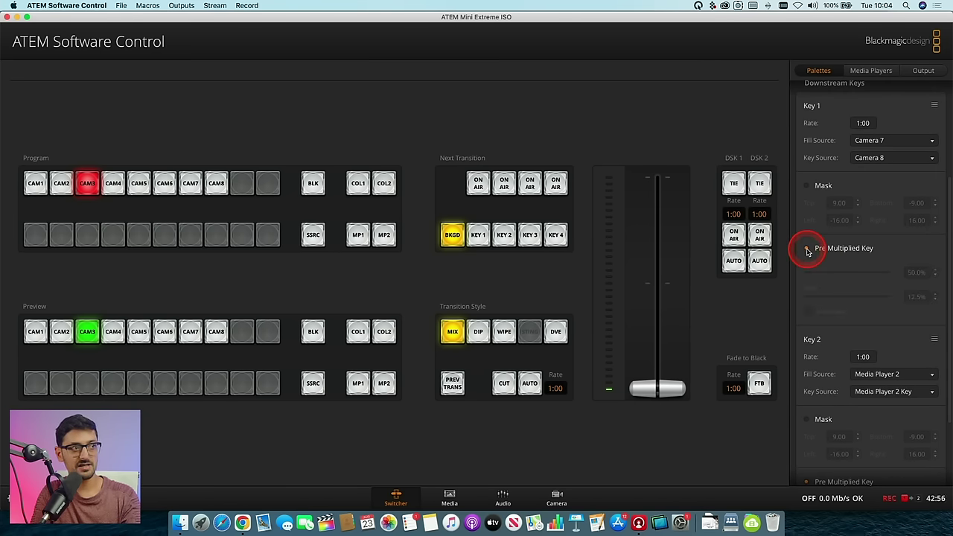
{"action": "left_click", "coordinate": [807, 252]}
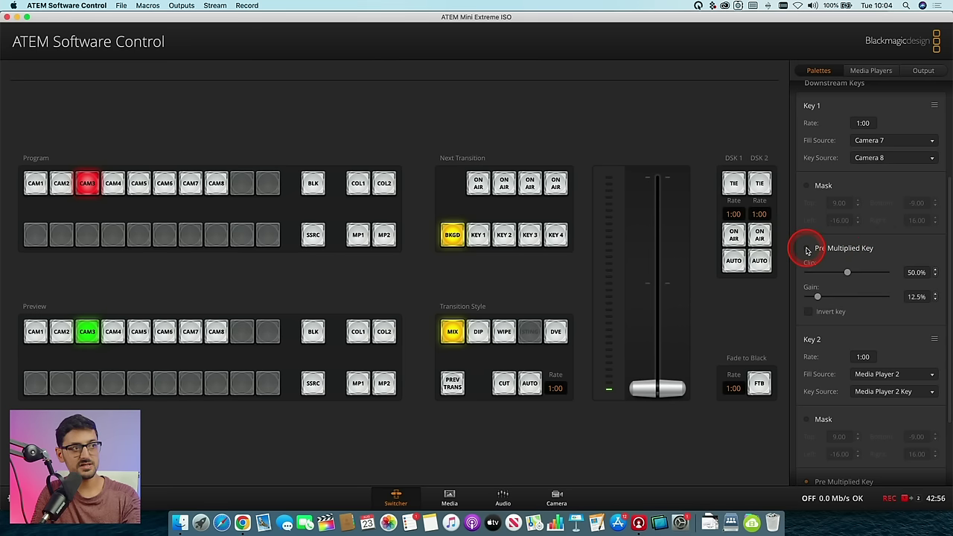
{"action": "left_click", "coordinate": [807, 251]}
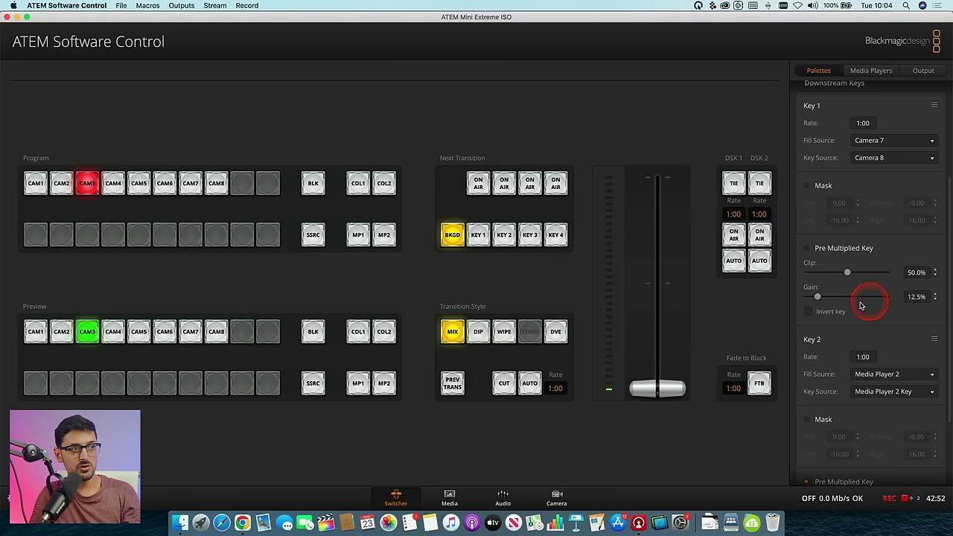
{"action": "left_click_drag", "start_coordinate": [867, 298], "coordinate": [817, 300]}
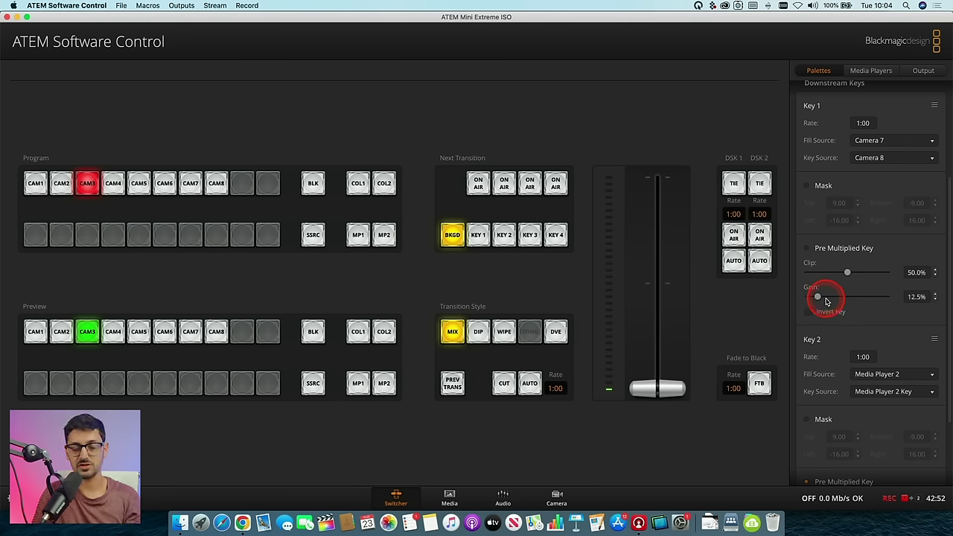